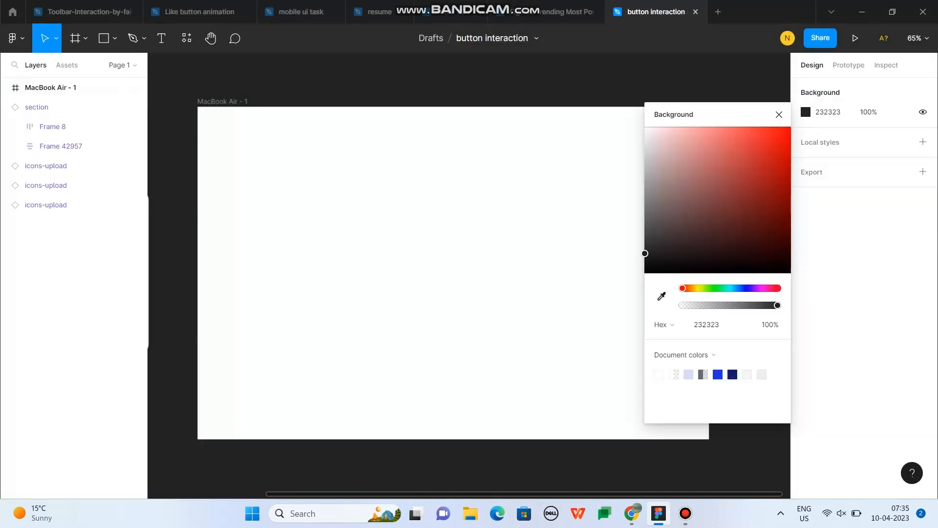
Draw a square about 558 × 558 centred in the MacBook Air - 1 frame, with corners rounded to about 52
key(Escape)
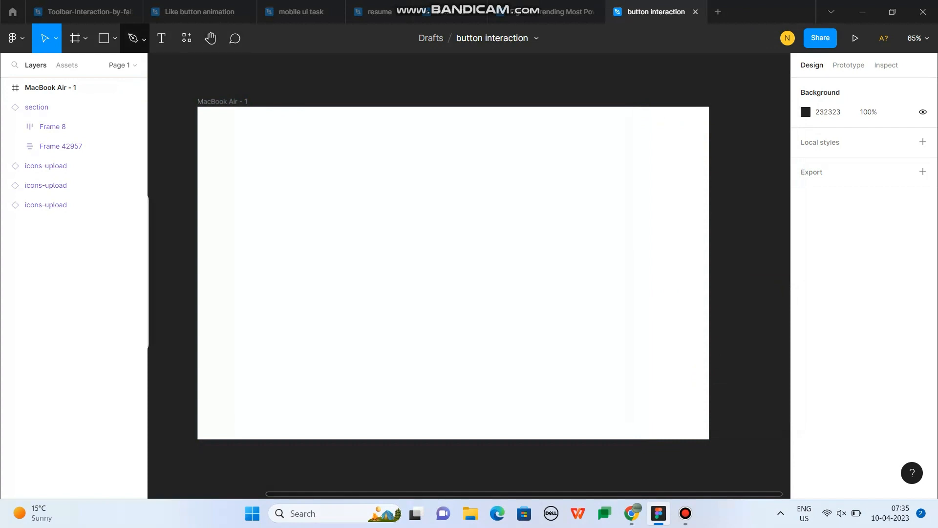
click(115, 38)
click(78, 67)
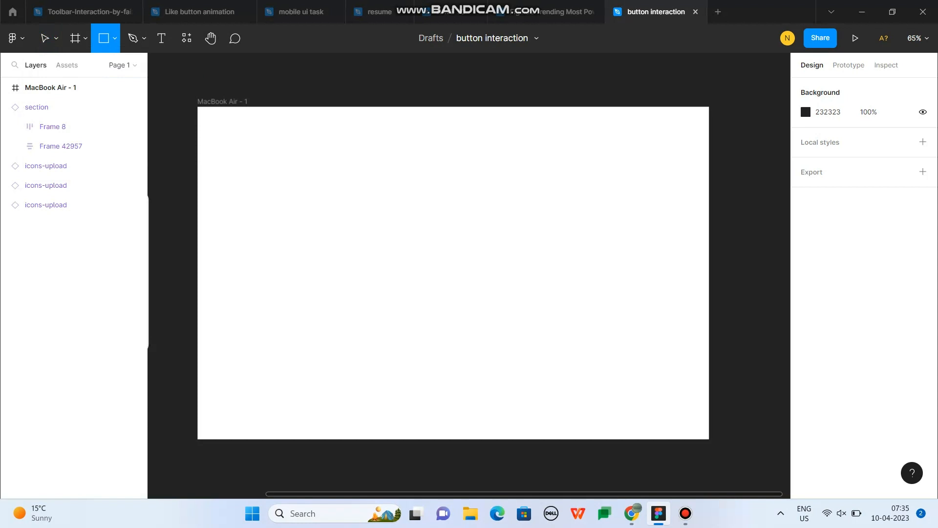
drag(418, 174, 488, 244)
drag(417, 174, 454, 273)
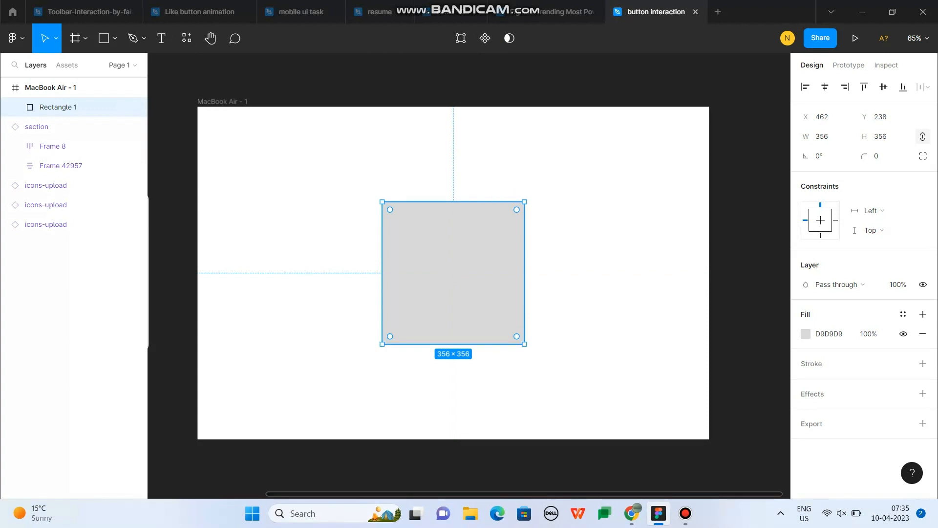
drag(524, 202, 544, 182)
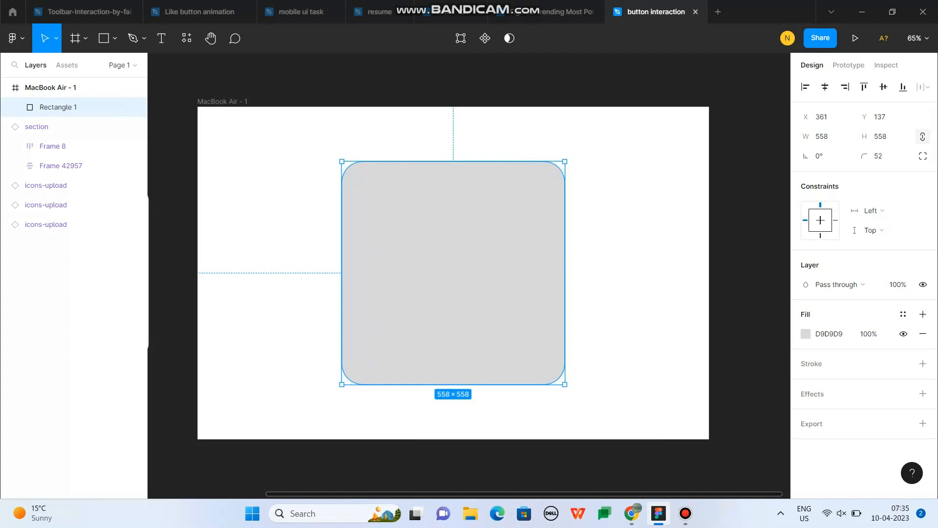
key(Escape)
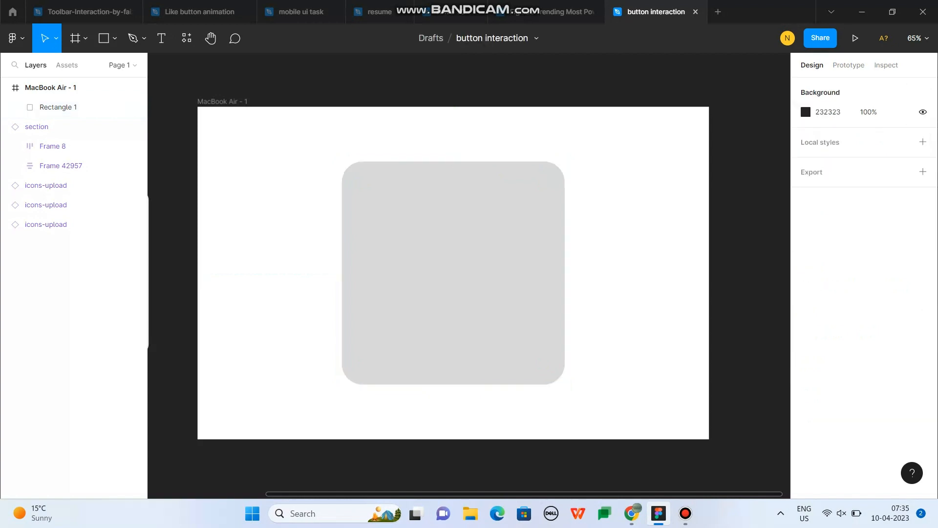
Fill the rounded square with the solid blue 3994FF
click(453, 273)
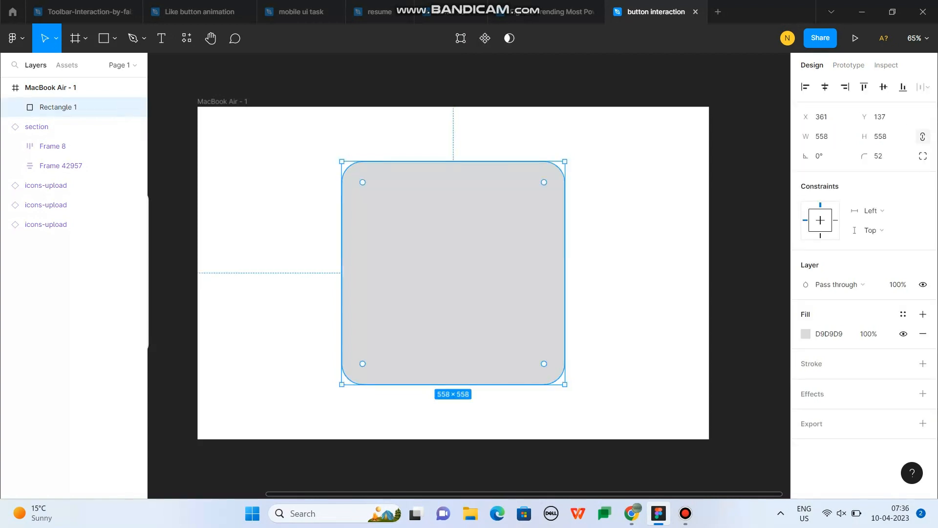
click(806, 334)
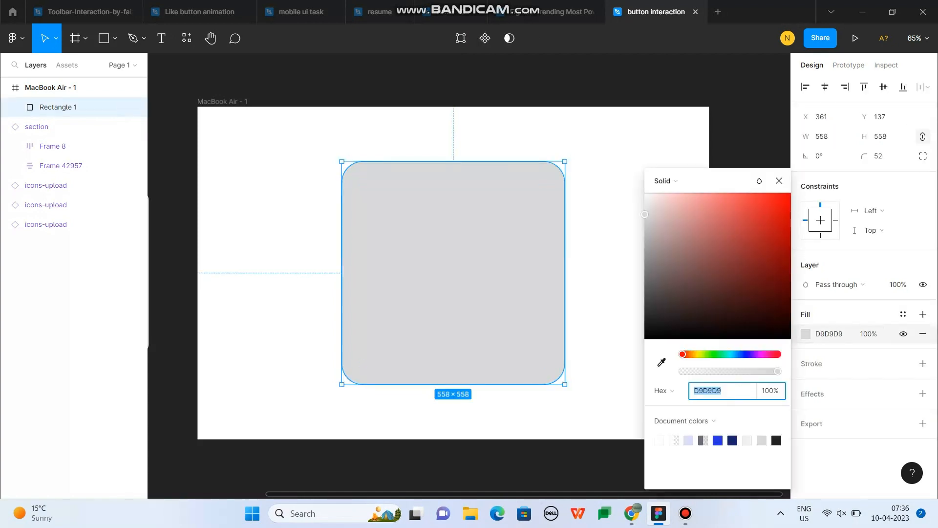
click(735, 354)
drag(750, 215, 759, 193)
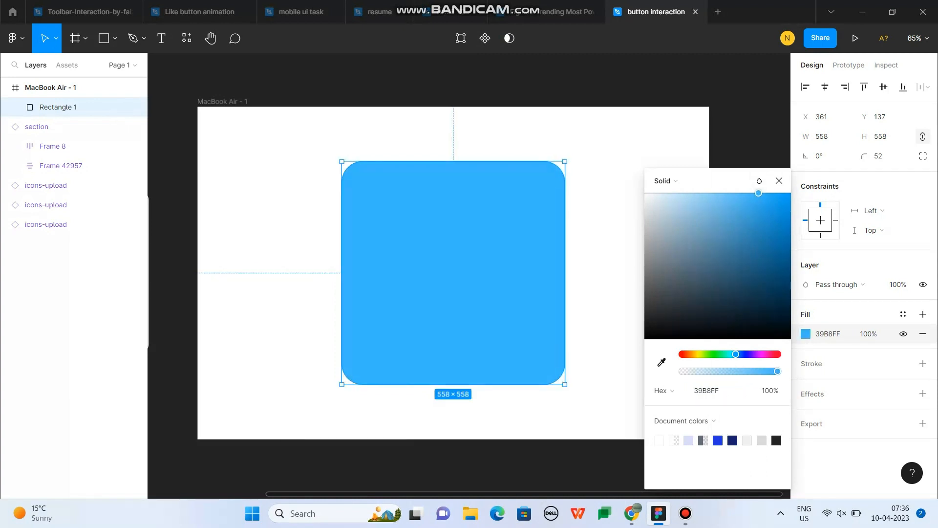
drag(736, 354, 739, 353)
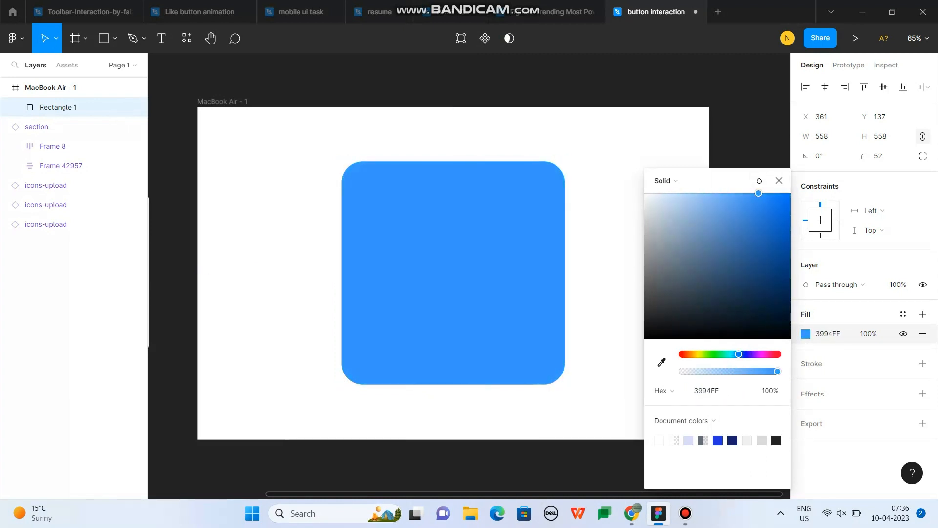
click(779, 180)
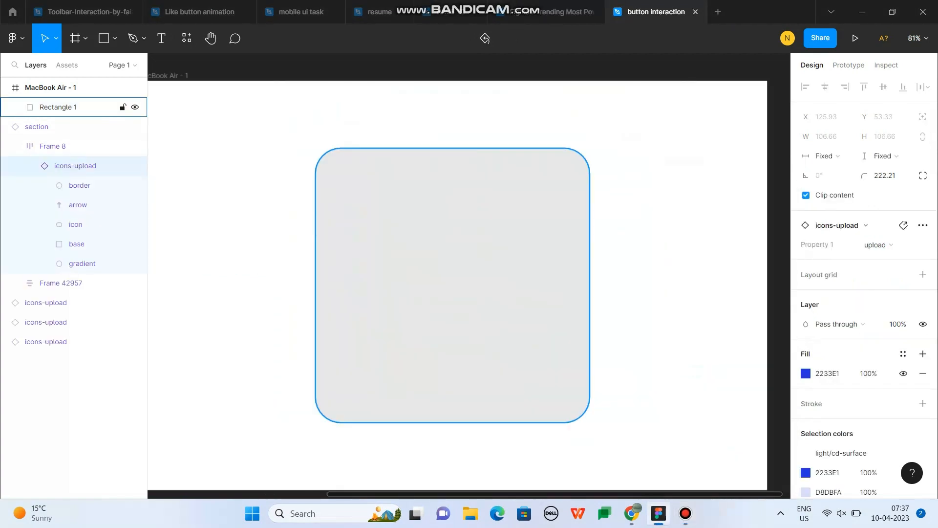
Draw a circle about 238 × 238, horizontally centred in the upper half of the rounded square
click(114, 38)
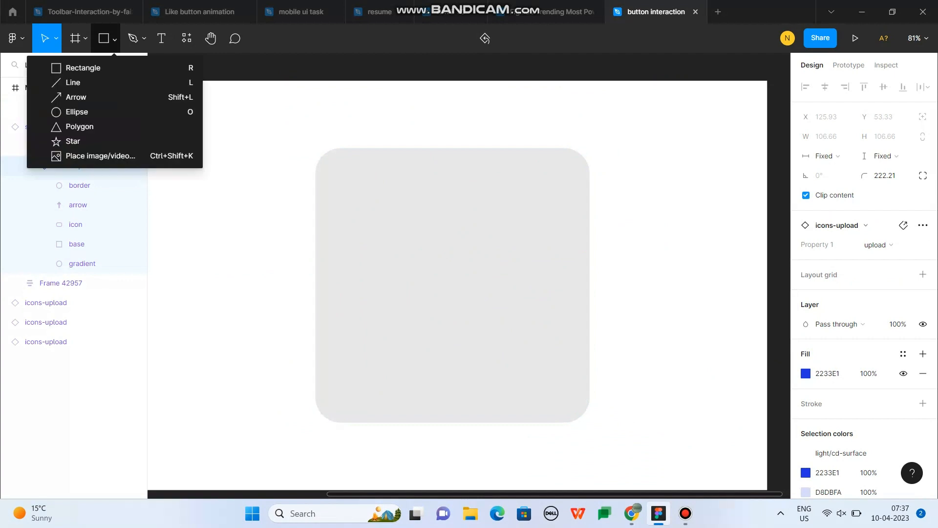
key(Down)
key(Down)
key(Down)
key(Return)
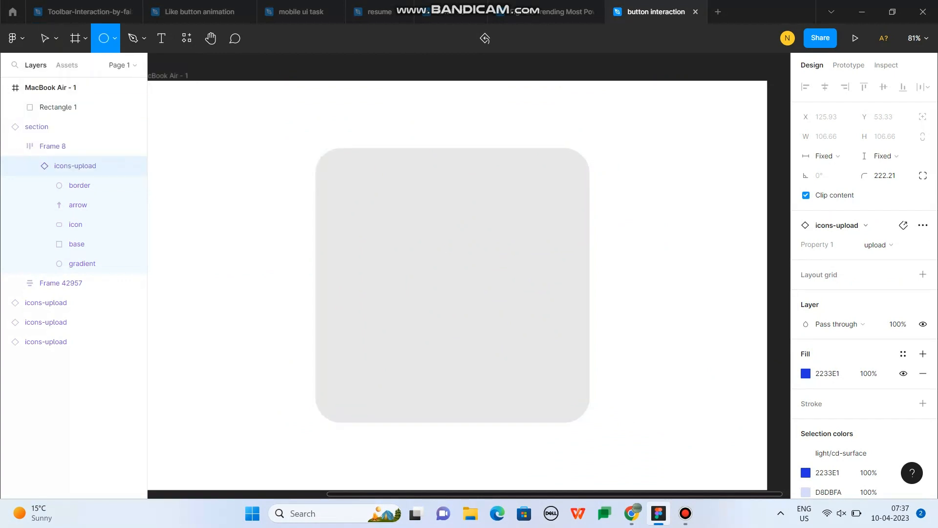
drag(408, 201, 453, 244)
drag(409, 200, 452, 234)
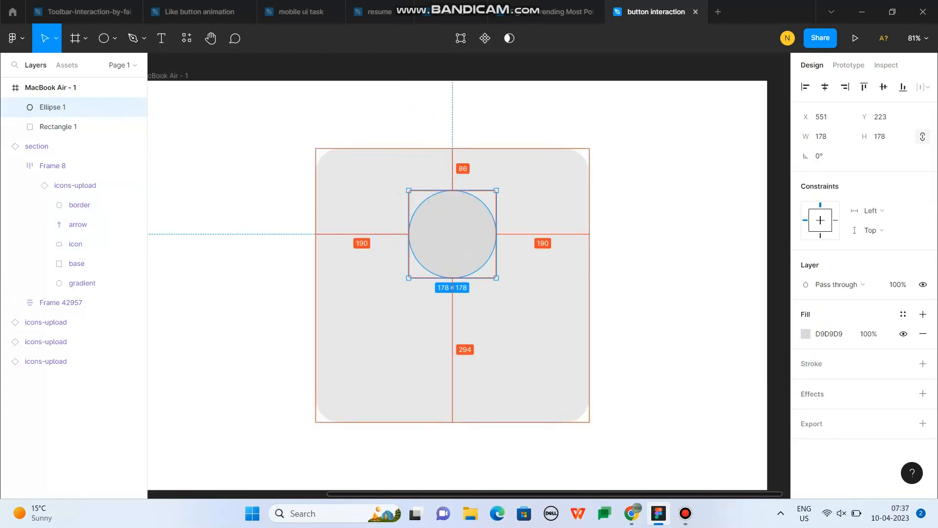
drag(497, 278, 511, 292)
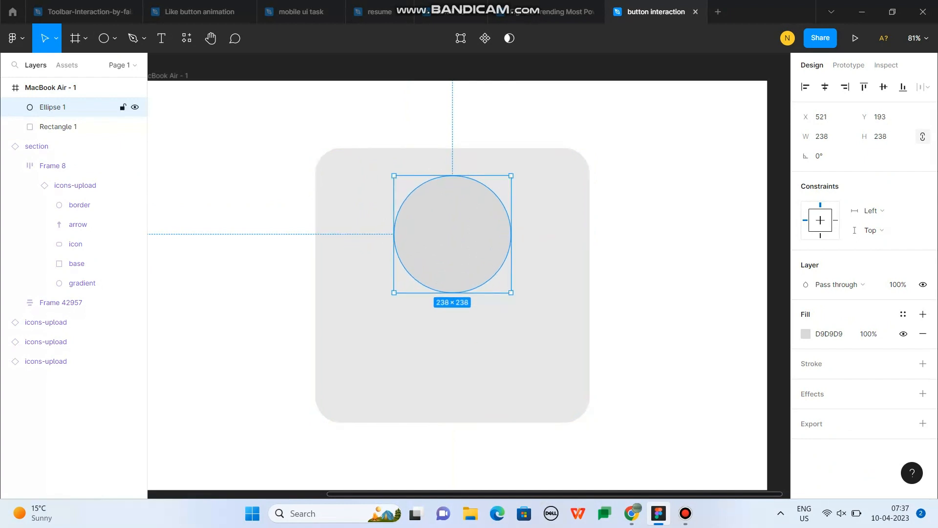
mouse_move(452, 234)
mouse_down()
mouse_move(452, 289)
mouse_move(452, 234)
mouse_up()
Set the circle's fill colour to 2233E1
click(824, 334)
text(2233)
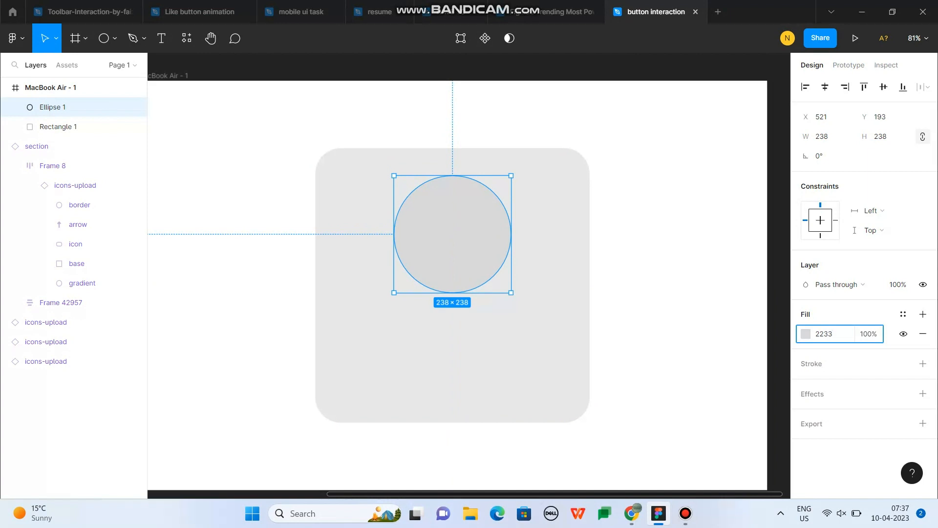
text(e1)
key(Return)
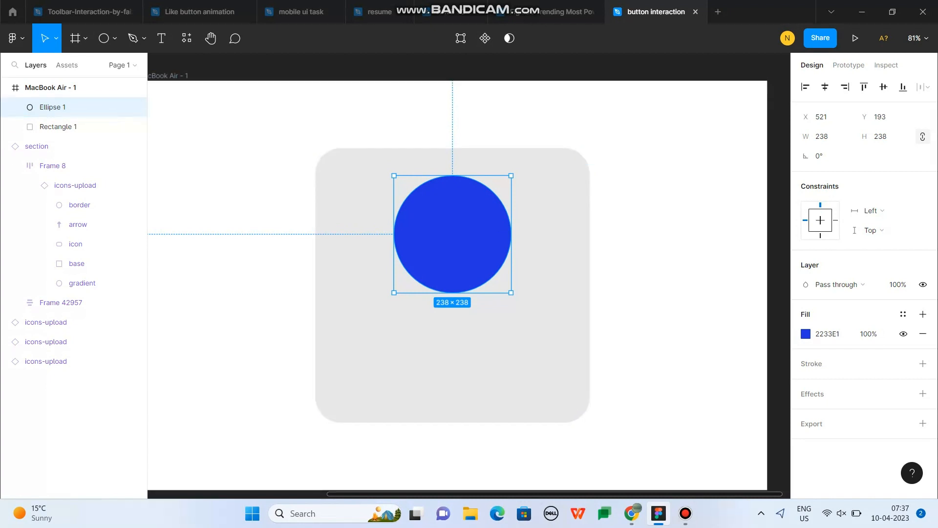
key(Escape)
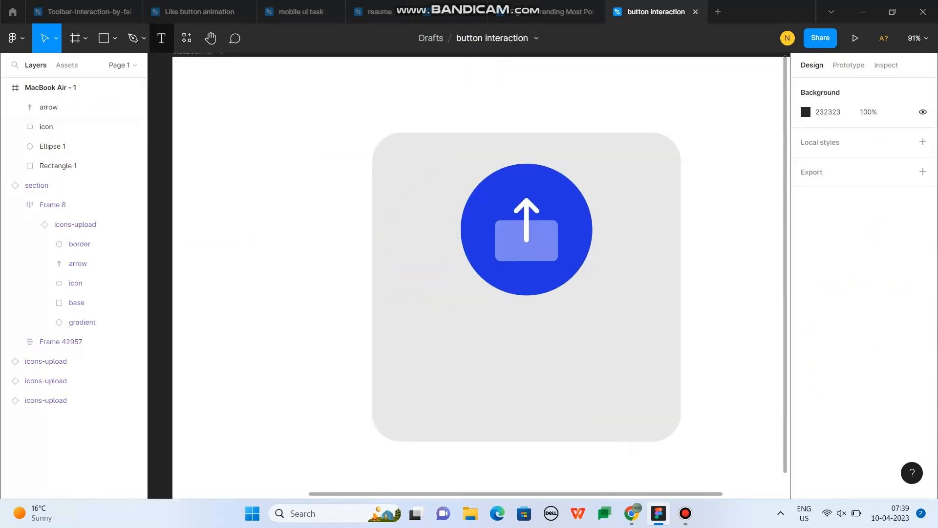
Add the text "UPLOAD" below the blue circle with a font size of 50
key(t)
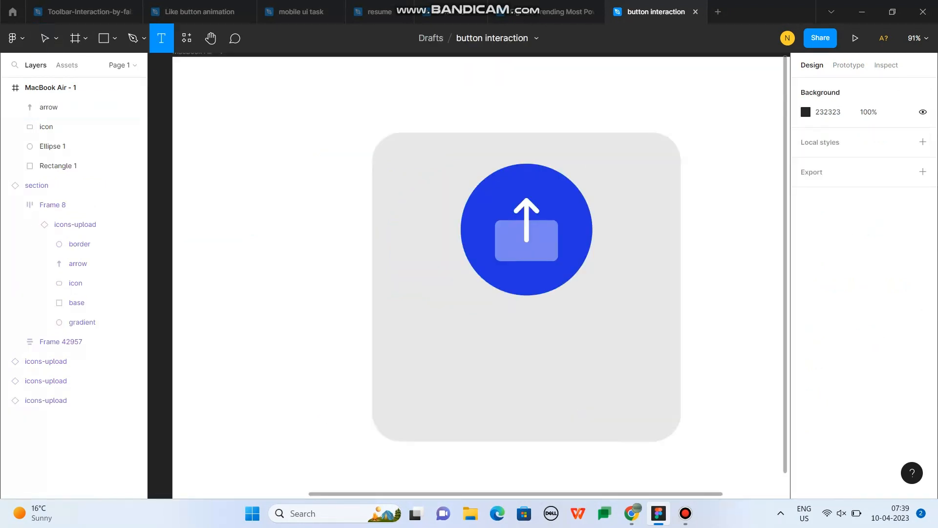
click(489, 323)
text(UPLOAD)
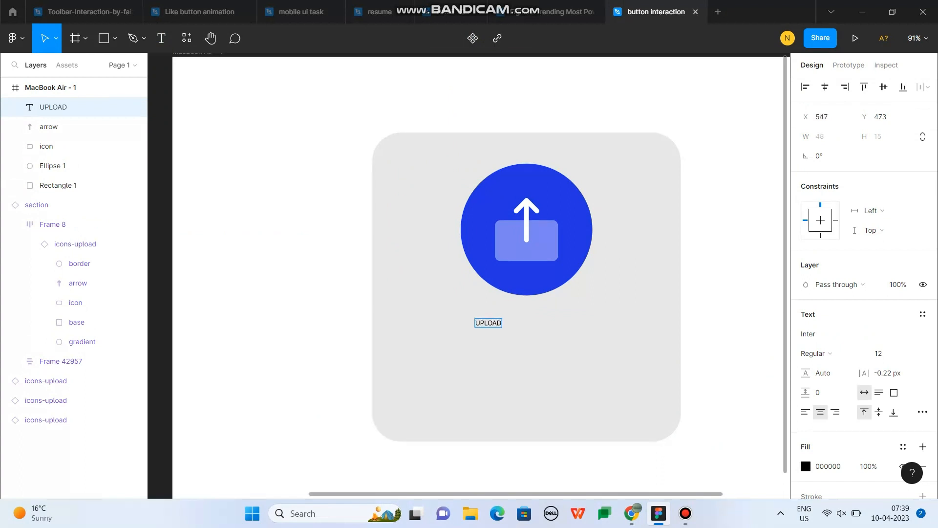
key(Escape)
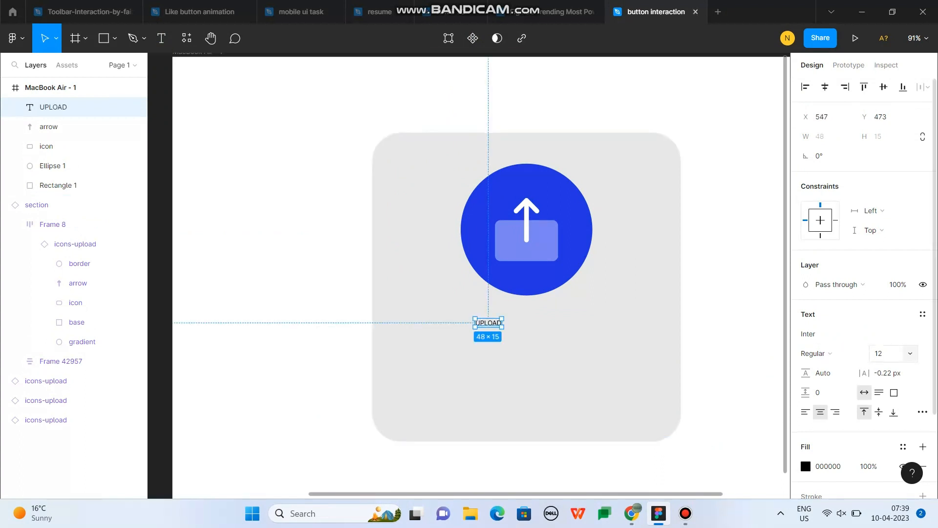
click(880, 354)
text(50)
key(Return)
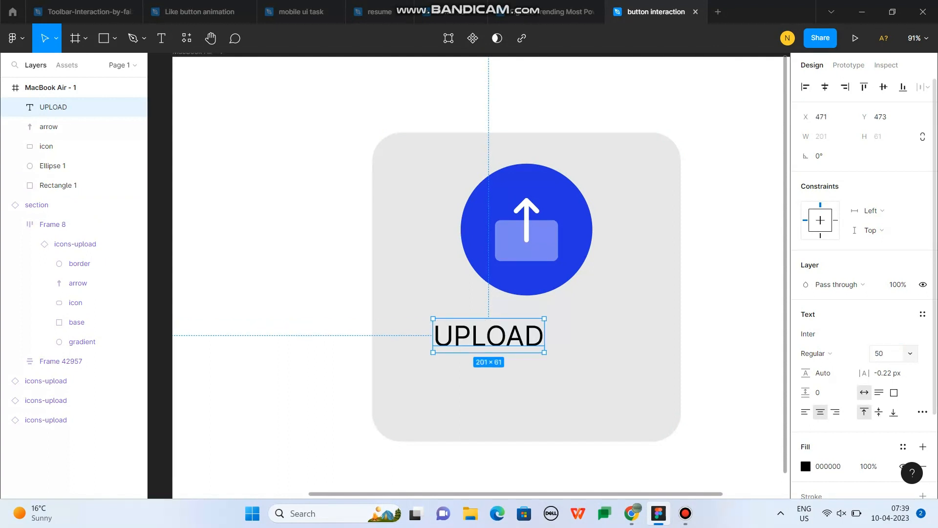
Set the UPLOAD text's font to Poppins SemiBold and centre it just beneath the blue circle
click(851, 334)
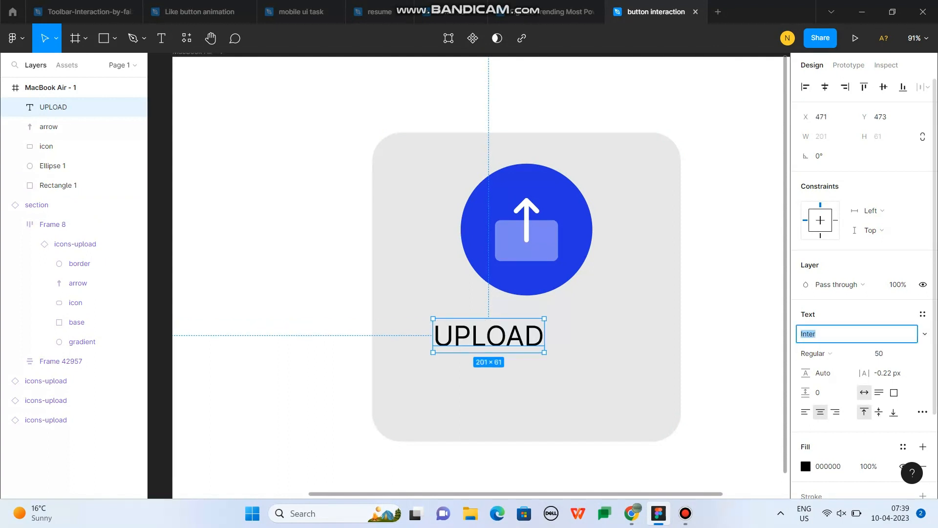
text(Poppin)
key(Return)
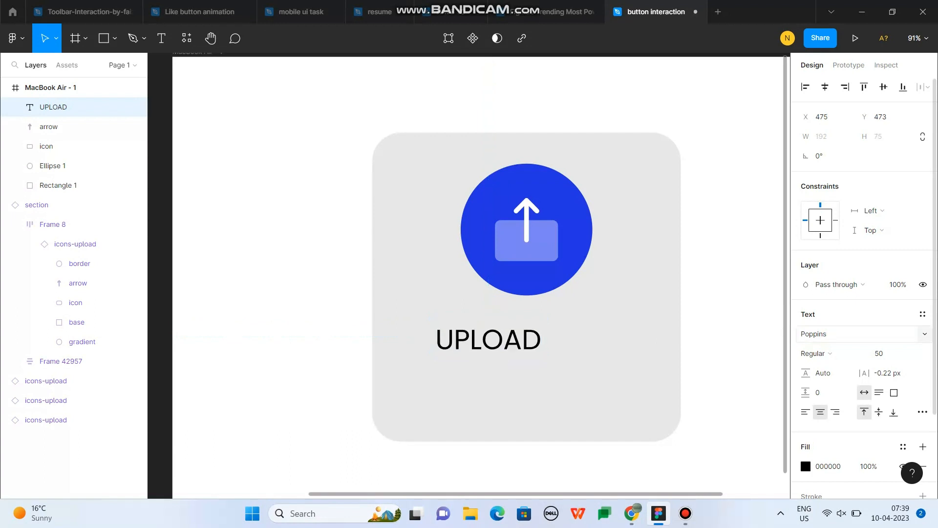
click(816, 353)
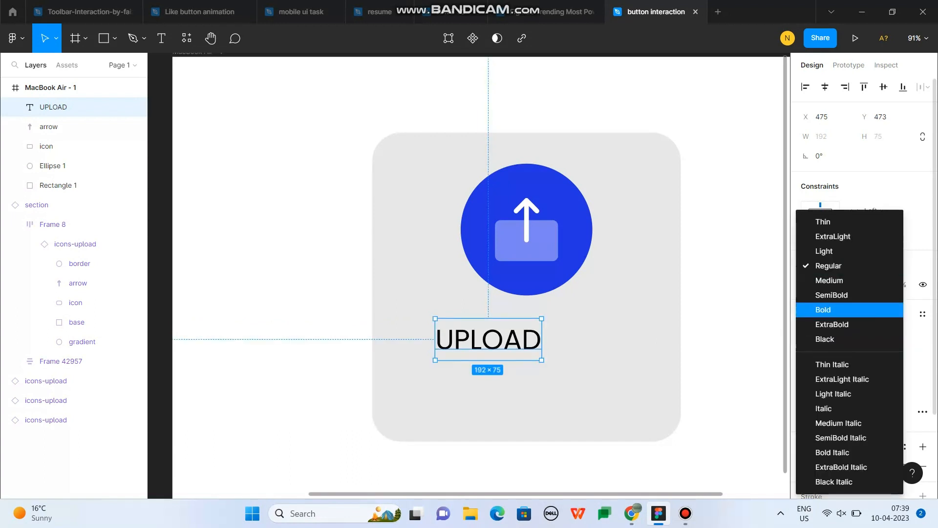
click(824, 310)
click(824, 353)
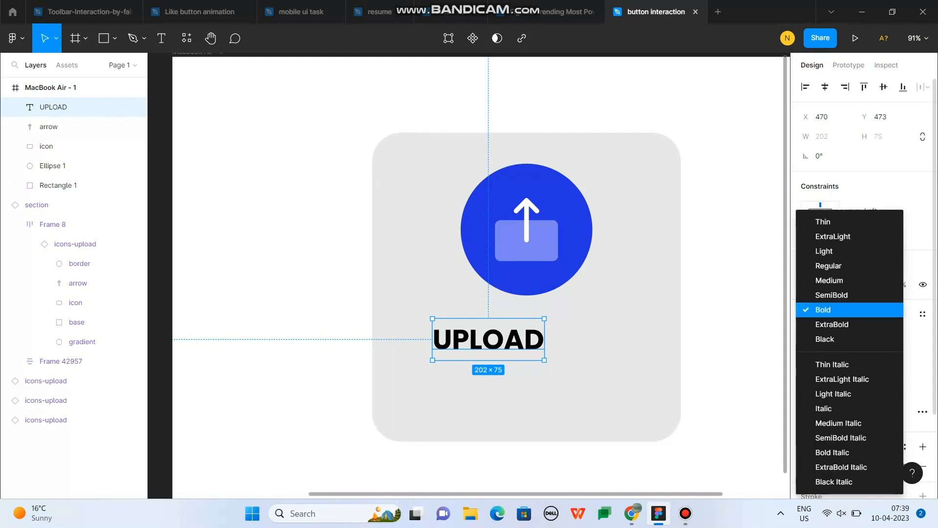
click(832, 295)
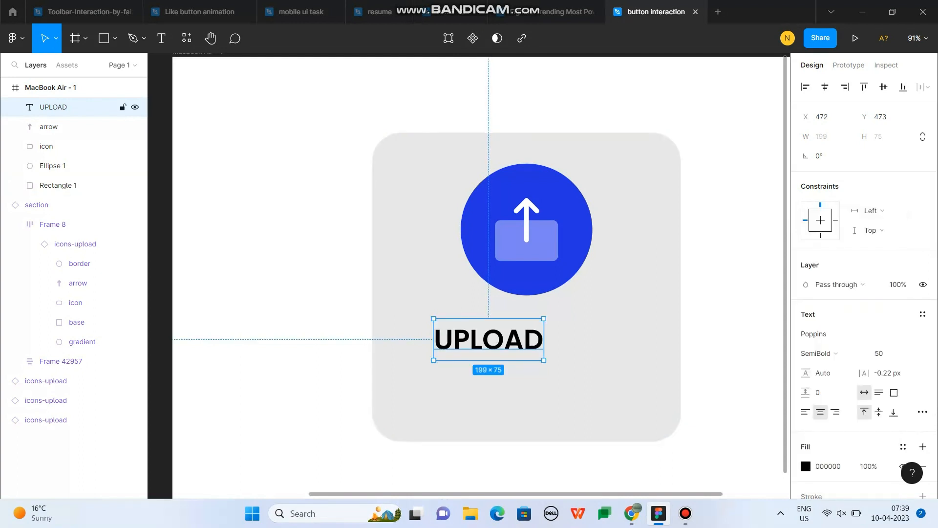
drag(488, 339, 527, 322)
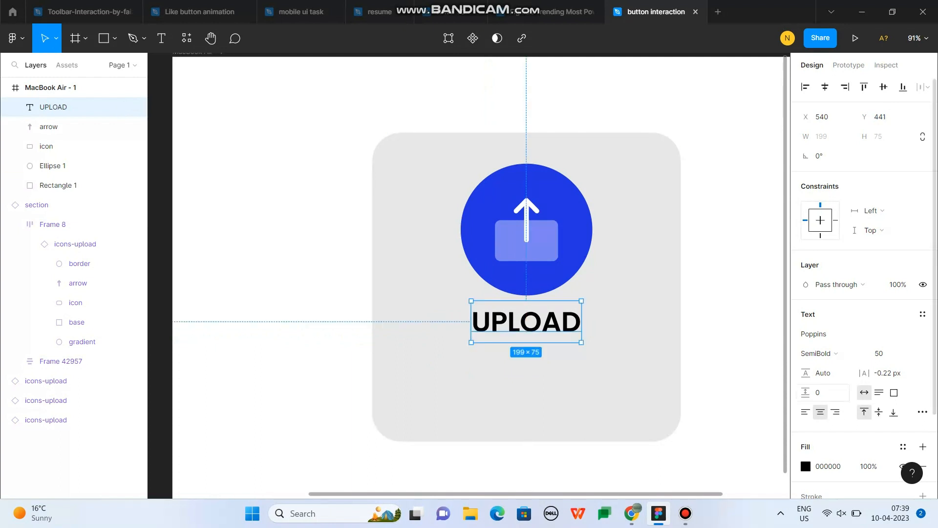
Duplicate the UPLOAD text directly below the original and set the copy to size 30 and Medium weight
drag(526, 322, 527, 369)
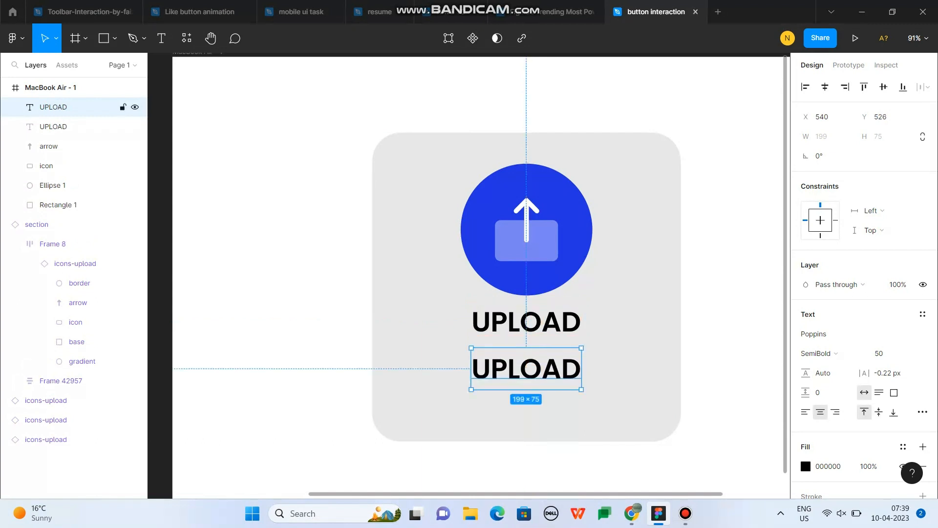
click(880, 353)
text(30)
key(Return)
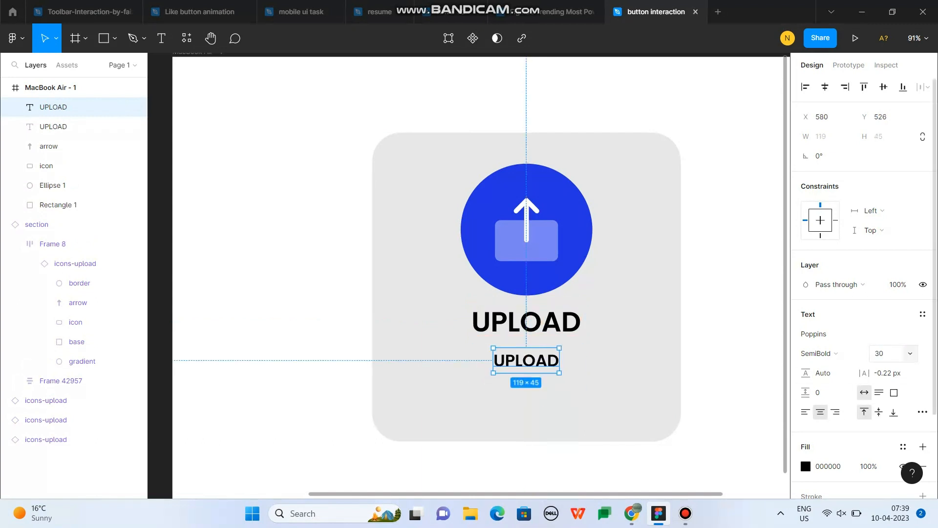
click(831, 353)
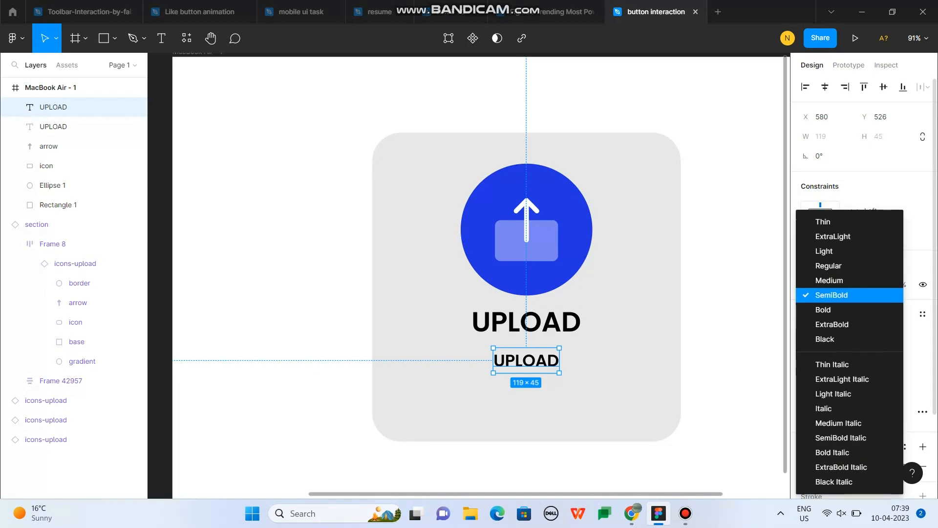
click(829, 280)
Replace the smaller copy's text with "Upload your Files here"
double_click(526, 361)
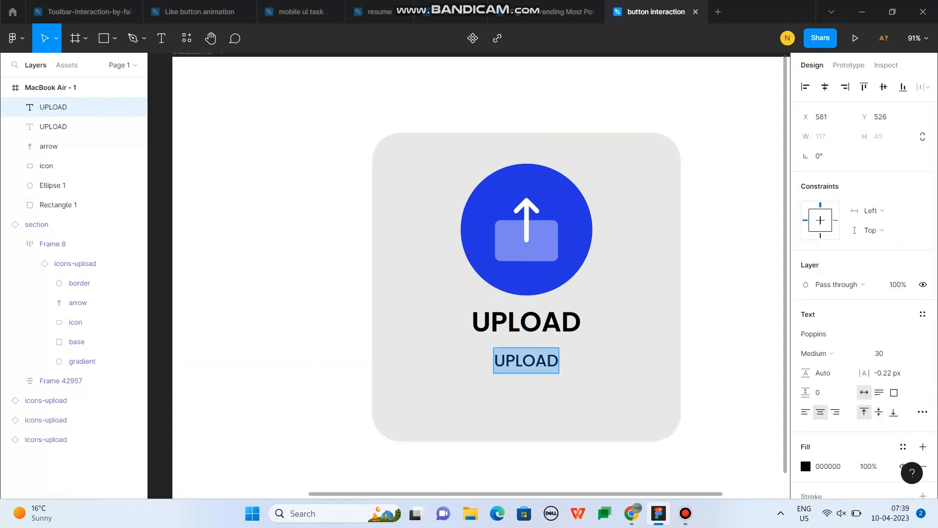
text(Upload )
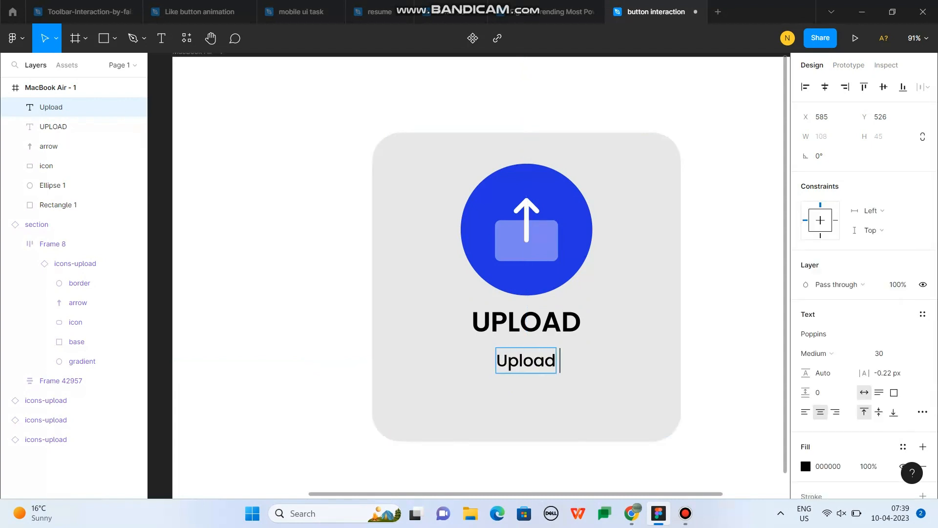
text(your)
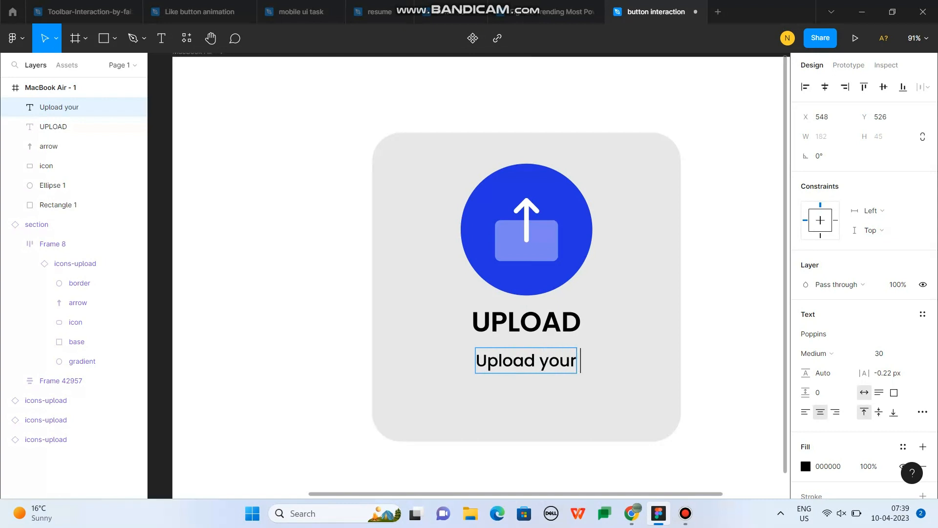
text( File)
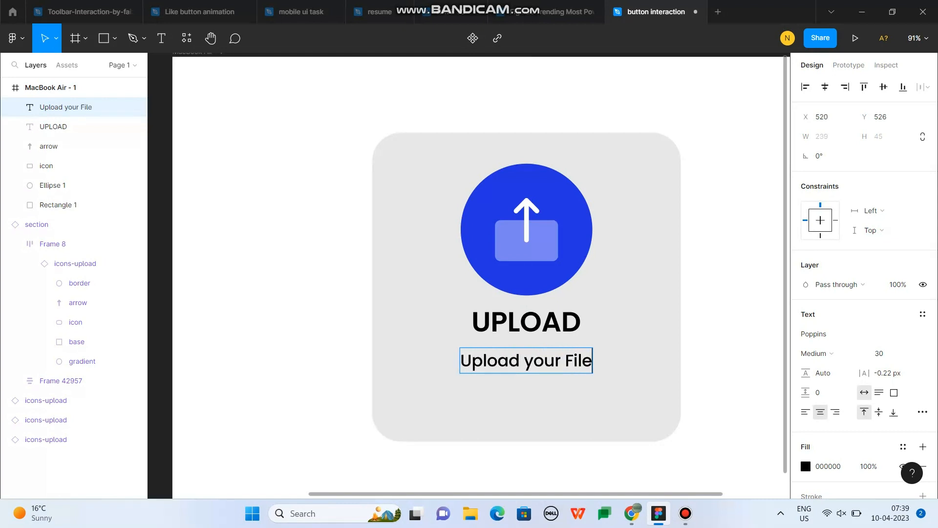
text(s here)
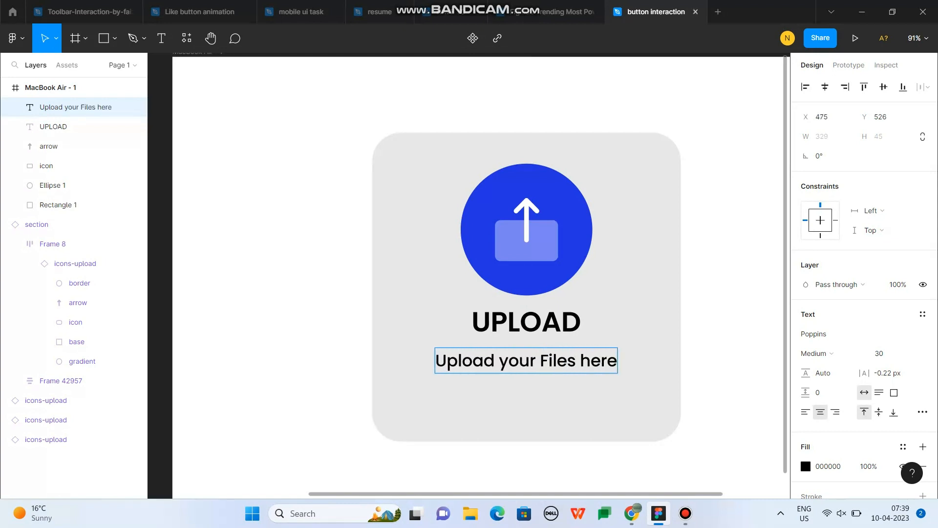
Move the "Upload your Files here" caption slightly closer to the UPLOAD heading and group the two texts
key(Escape)
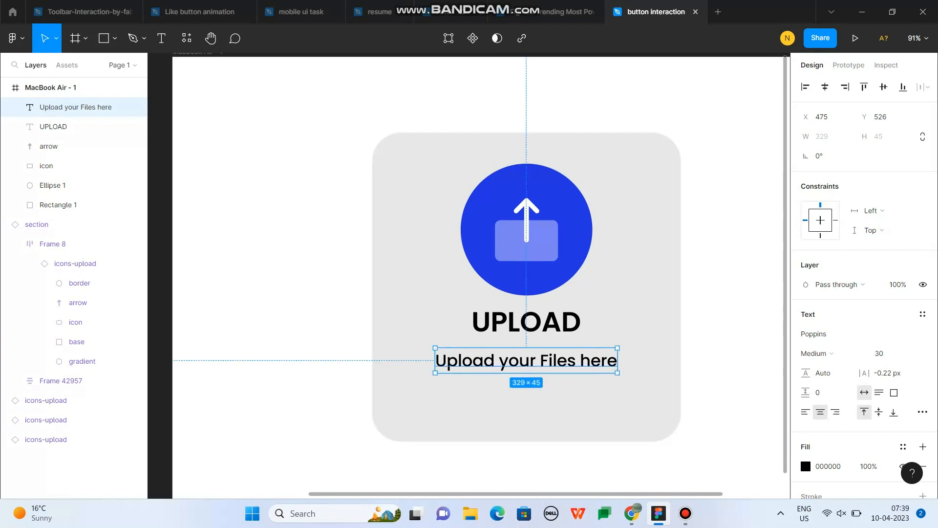
drag(527, 361, 527, 356)
shift+click(53, 127)
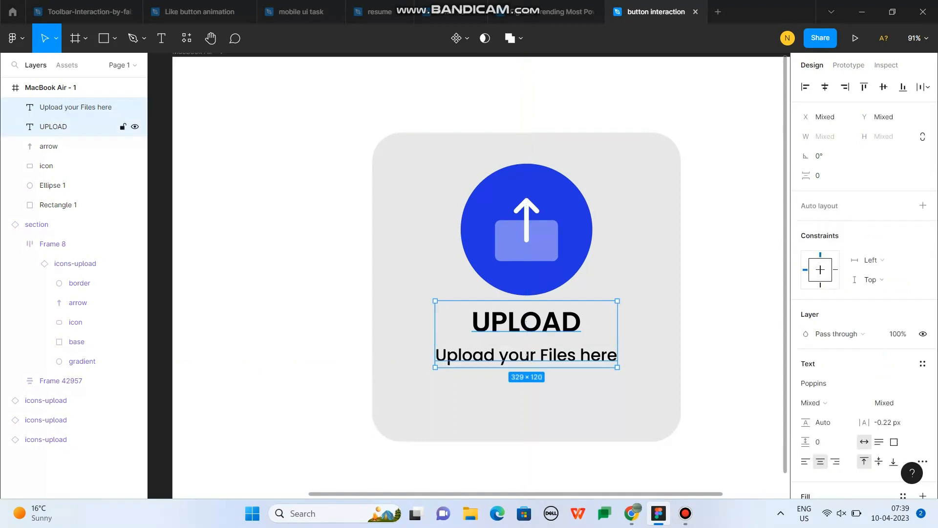
key(ctrl+g)
Place the text group about 50 px below the blue circle and shift the icon and text together slightly down the card
drag(526, 321, 526, 343)
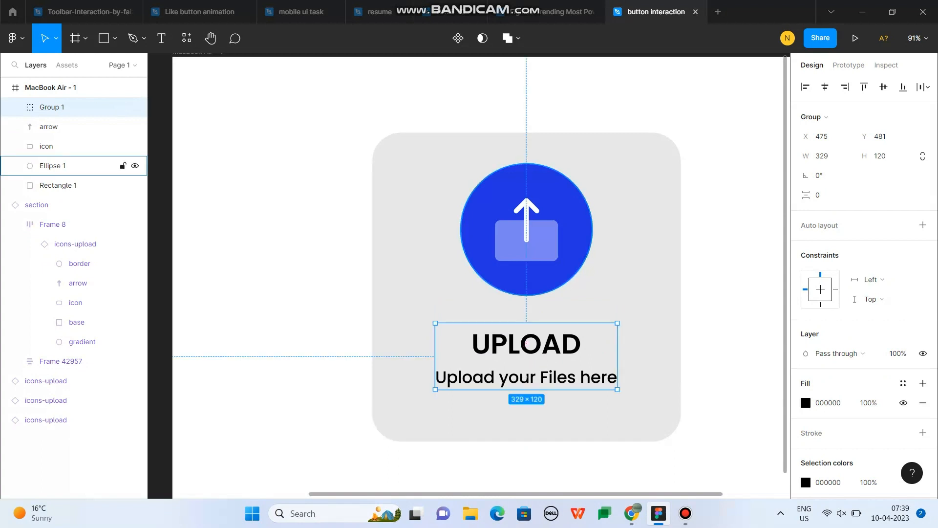
shift+click(52, 166)
drag(538, 244, 538, 255)
key(ctrl+z)
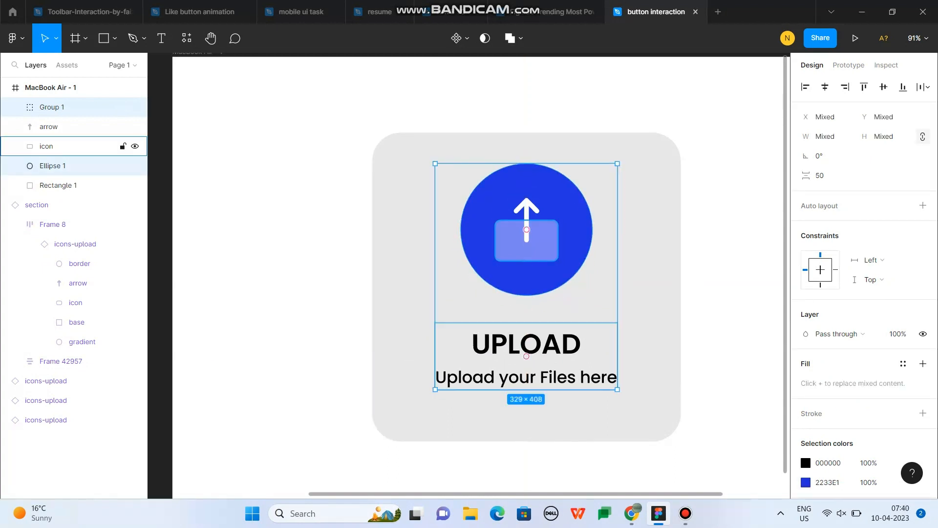
ctrl+click(53, 146)
ctrl+click(53, 127)
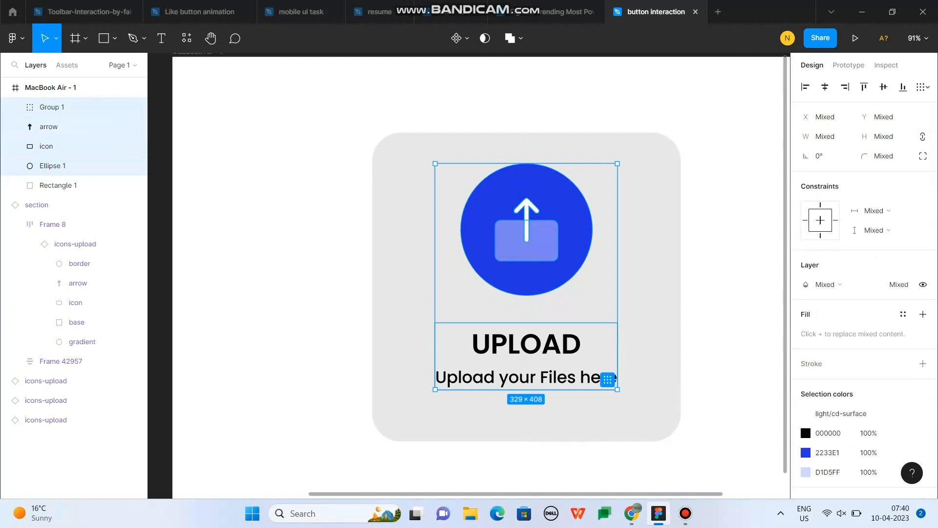
drag(539, 244, 538, 255)
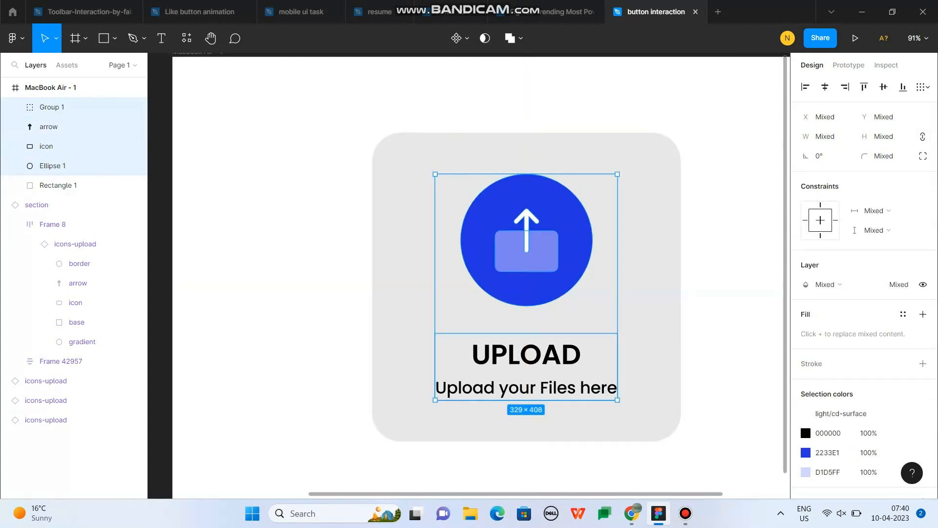
key(Escape)
scroll(415, 308, down, 1)
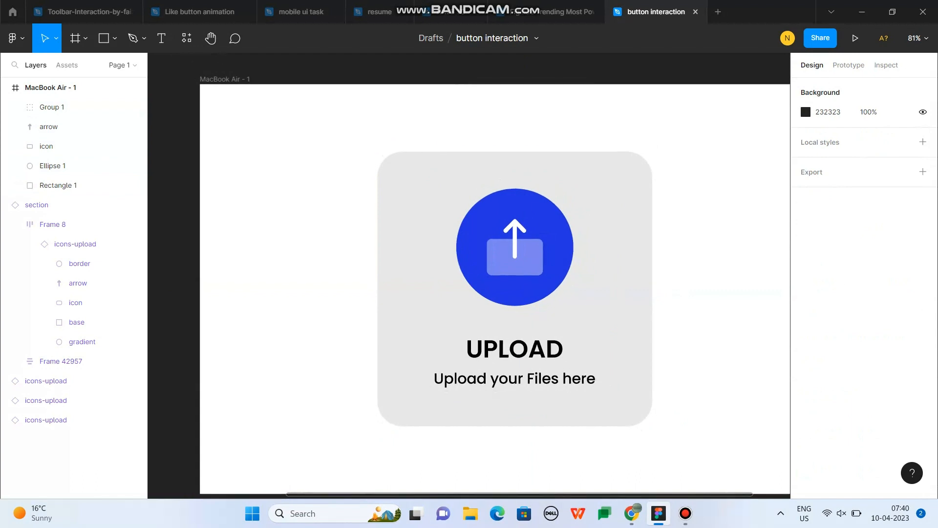
scroll(368, 203, down, 2)
scroll(675, 293, up, 2)
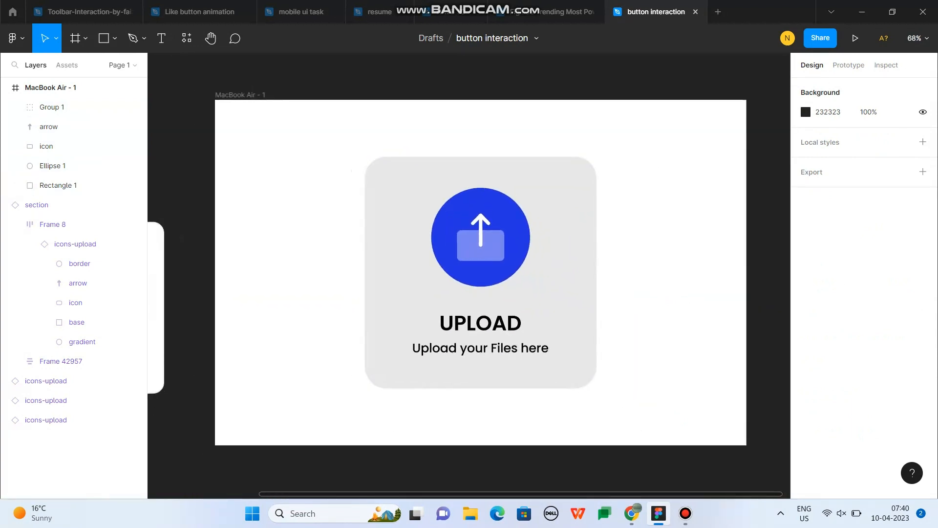
Wrap the grouped blue upload icon in a frame and turn that frame into a component
click(686, 514)
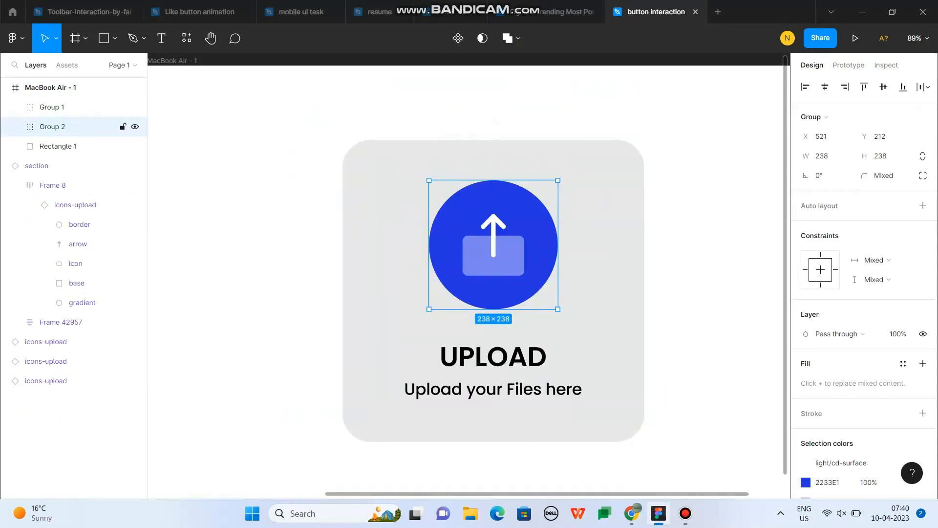
right_click(537, 125)
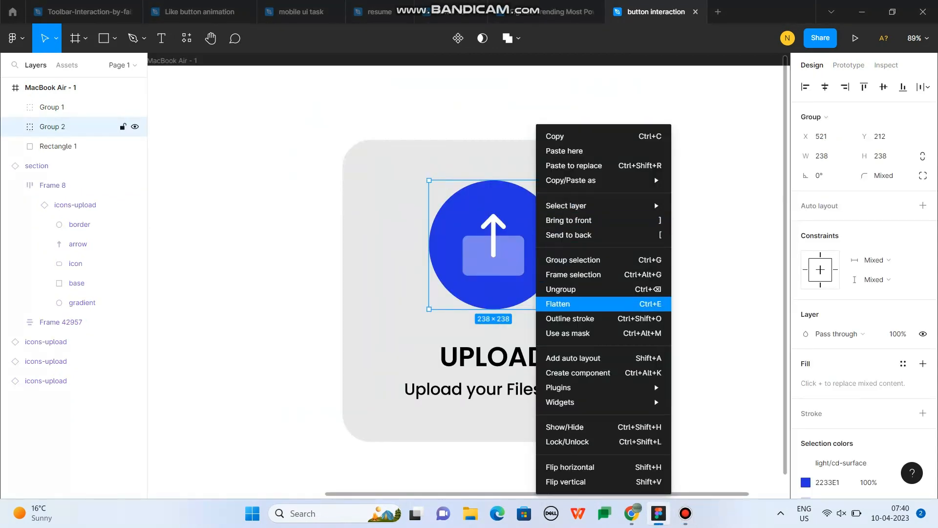
click(573, 274)
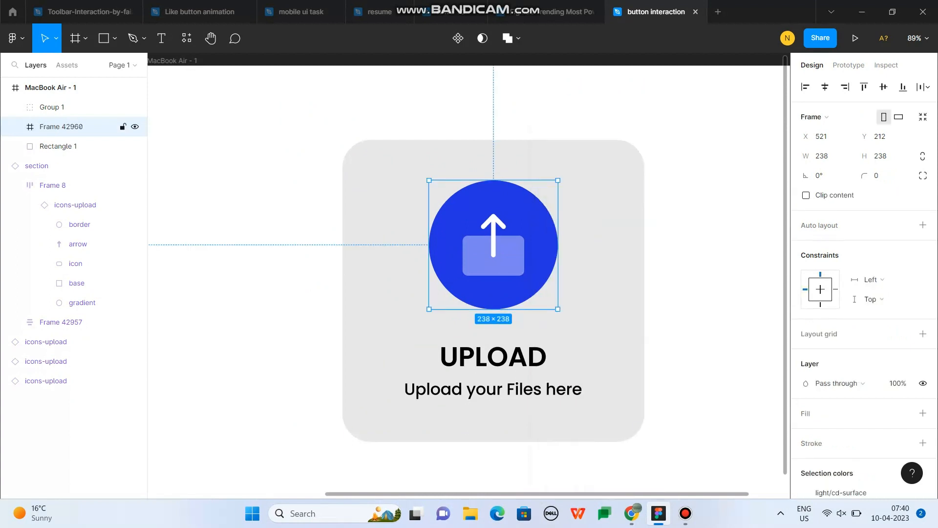
right_click(518, 111)
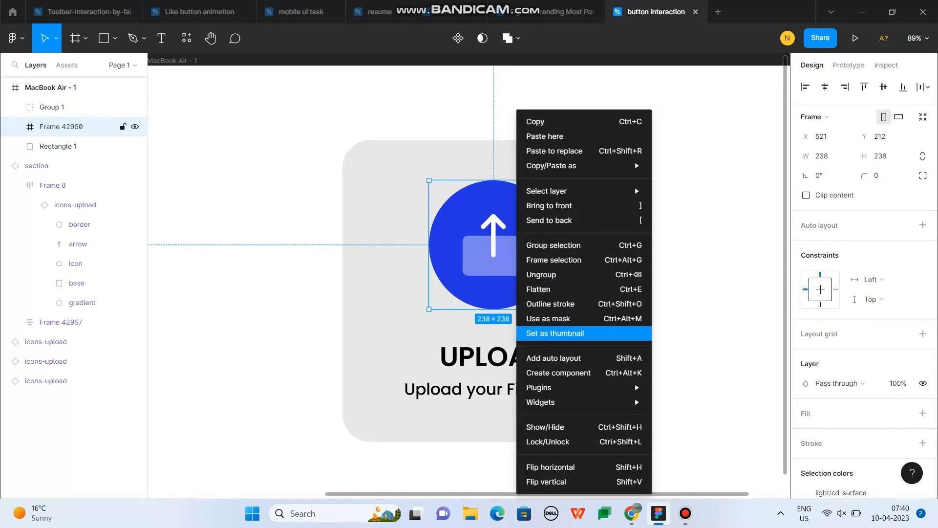
click(558, 373)
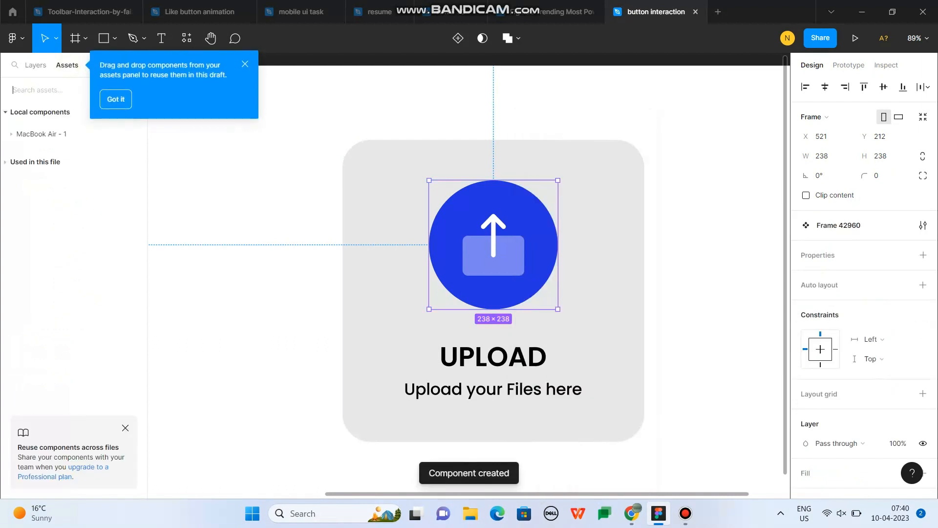
click(245, 64)
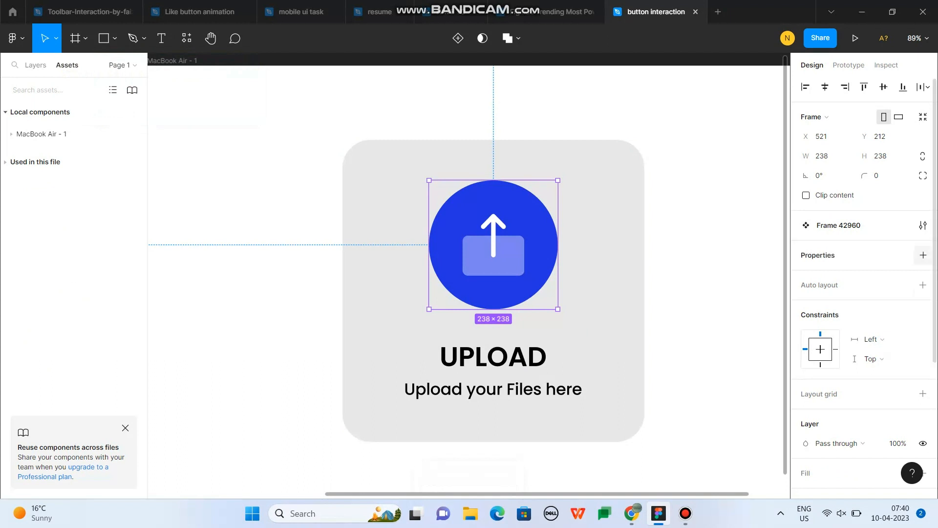
Add a variant property to the upload icon component and create a second variant
click(923, 255)
click(838, 293)
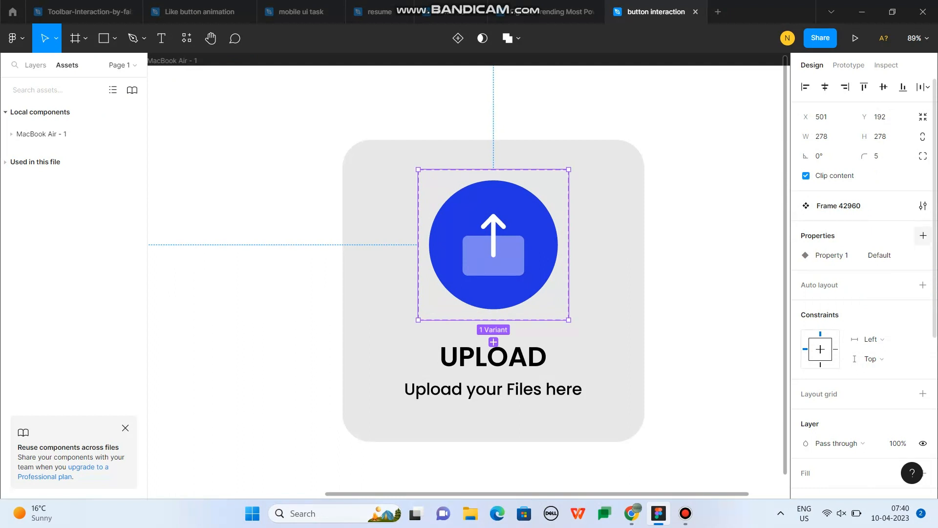
click(923, 235)
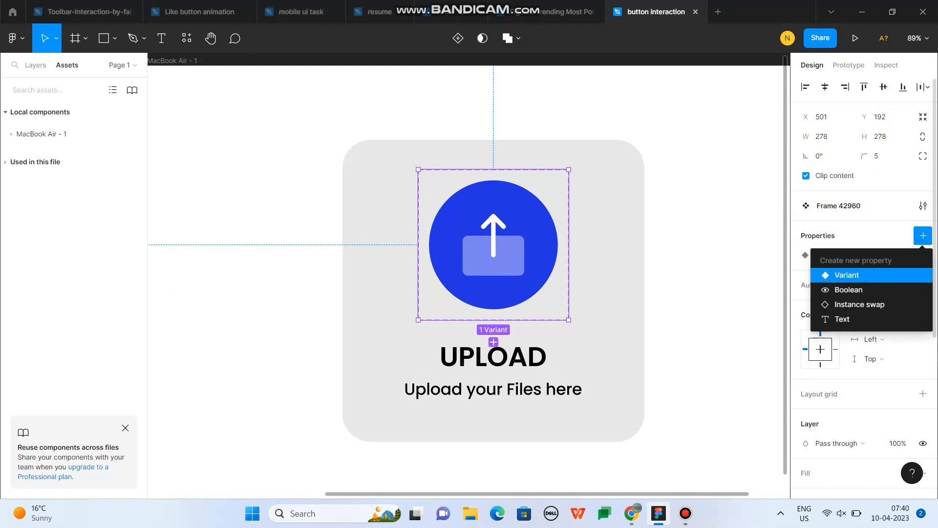
click(923, 235)
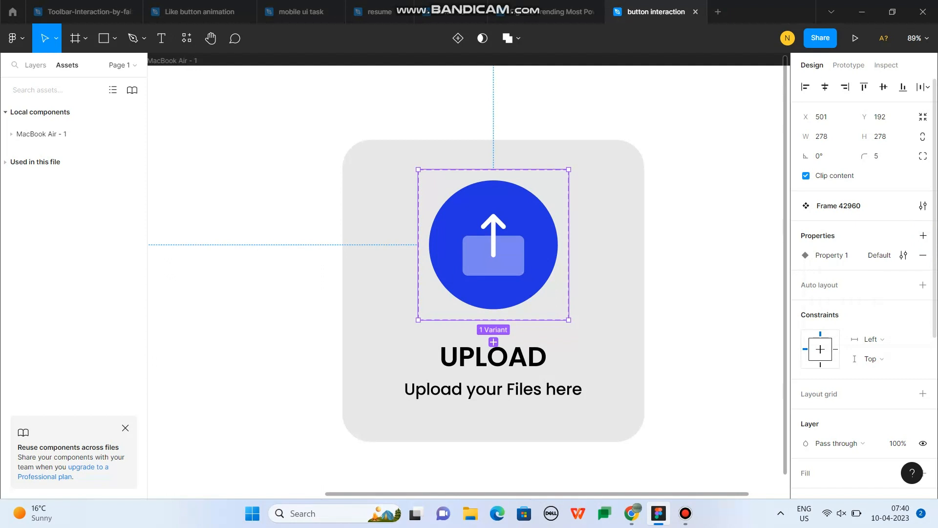
click(832, 255)
click(923, 235)
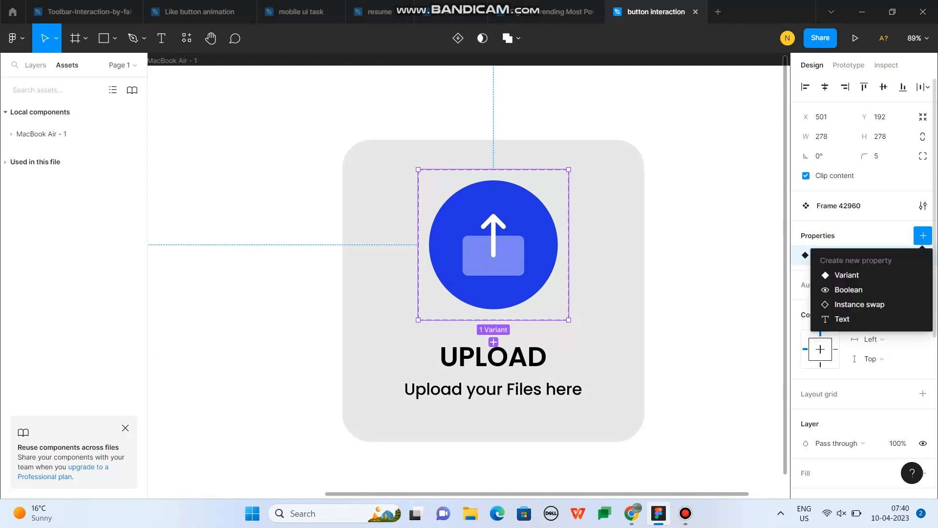
click(704, 264)
click(493, 245)
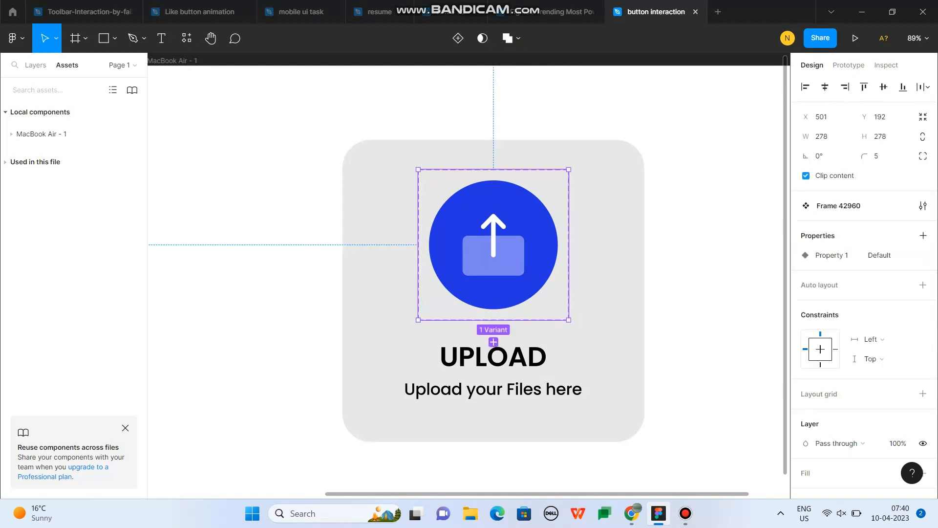
click(493, 342)
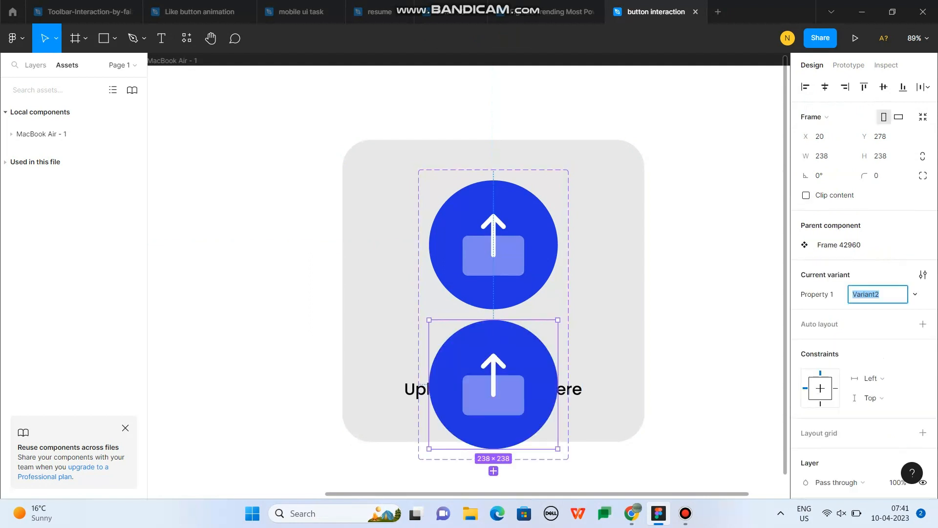
Move the component set with both icon variants off the card onto the empty canvas beside the MacBook Air - 1 frame
click(282, 210)
scroll(283, 210, down, 2)
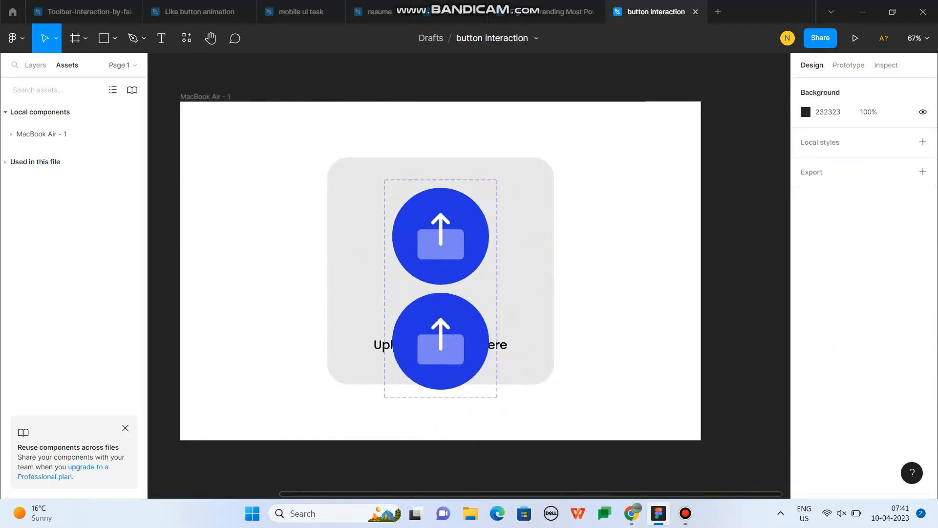
click(489, 288)
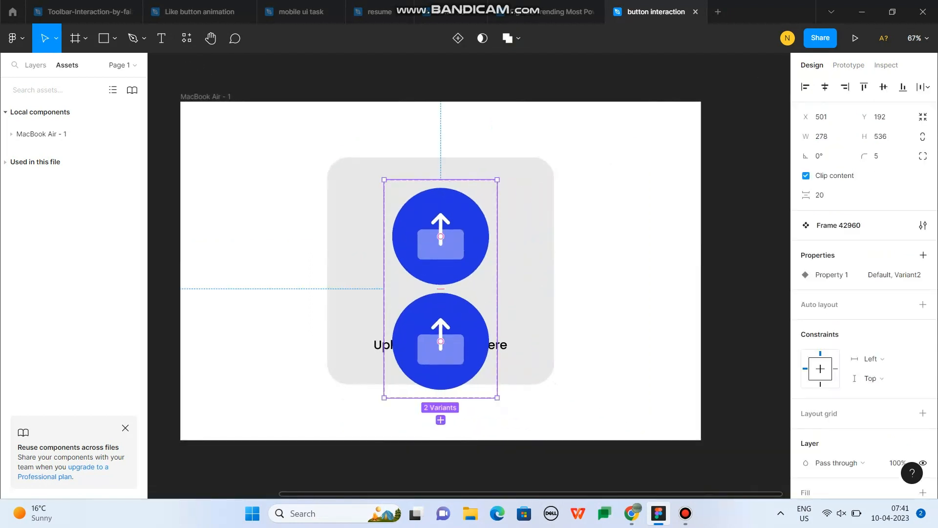
click(602, 289)
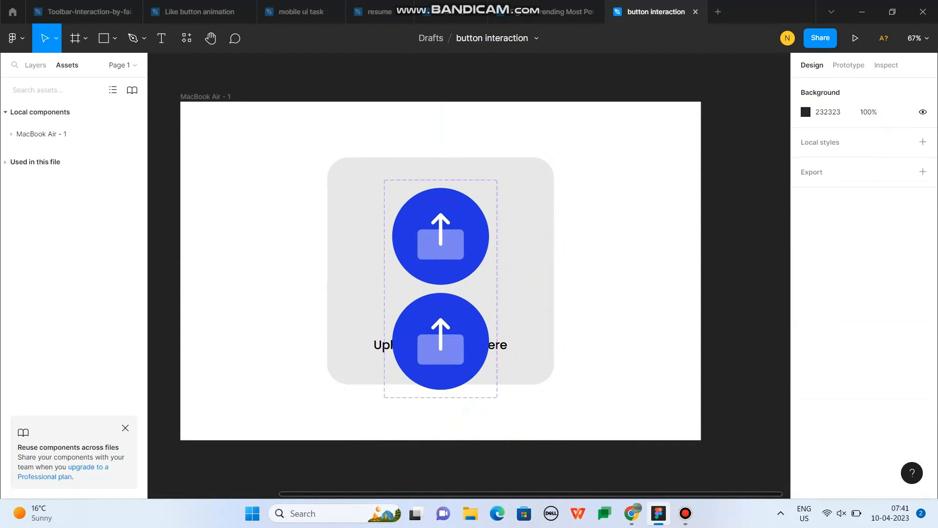
click(483, 289)
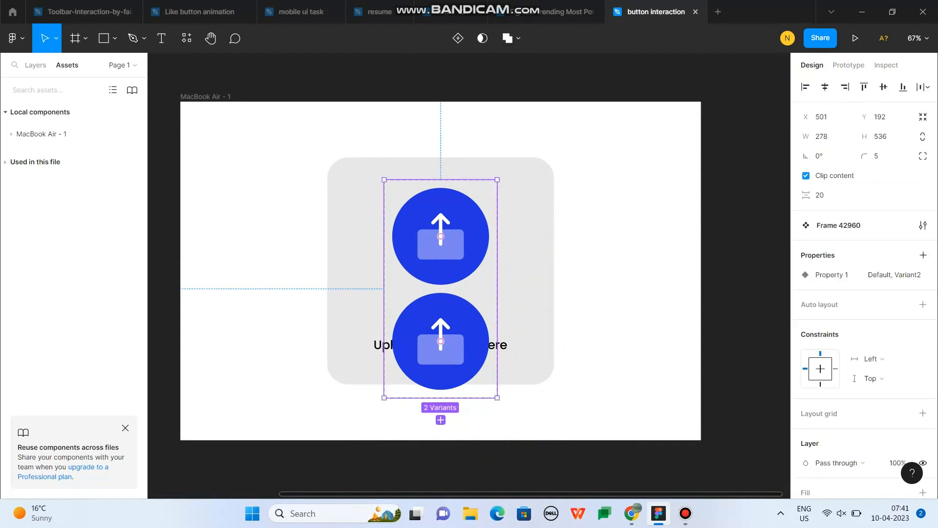
drag(482, 283, 733, 259)
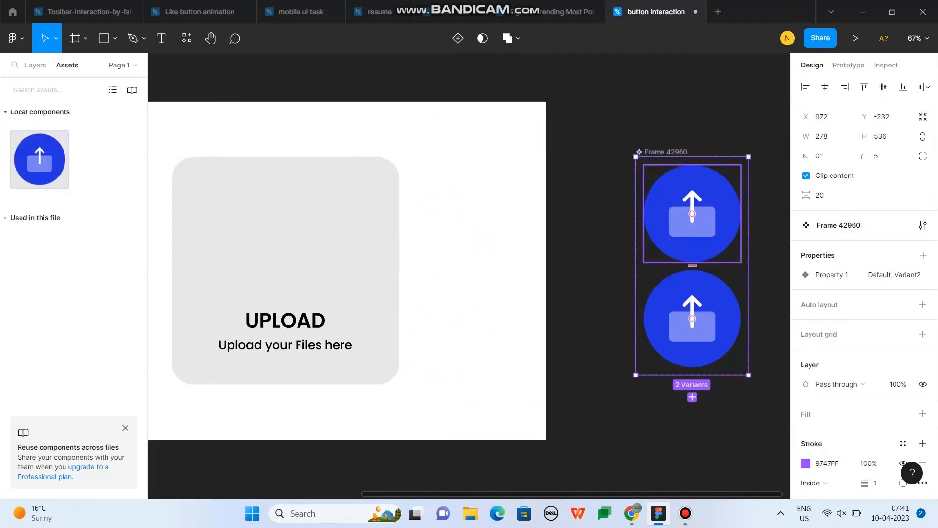
scroll(469, 273, right, 4)
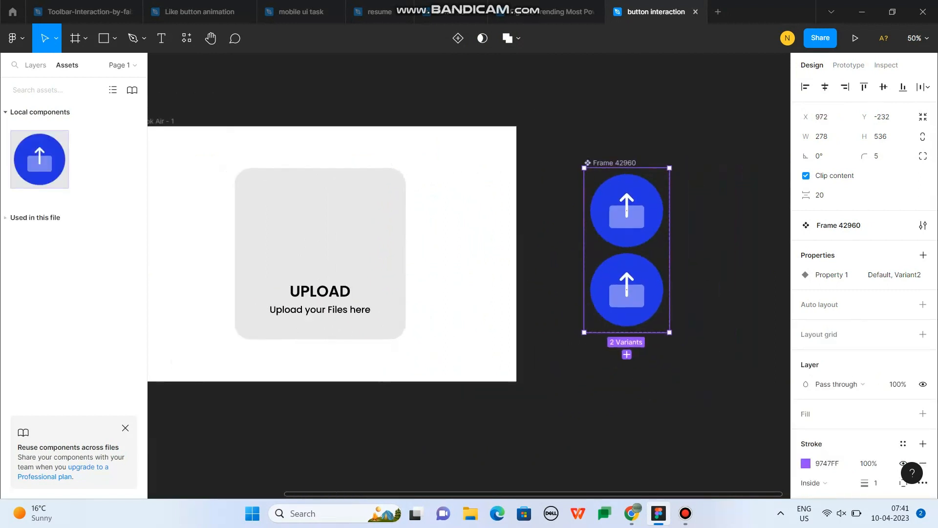
In the second variant, stretch the light rectangle upward to a height of 124 and round its corners to a radius of 57
scroll(634, 303, up, 5)
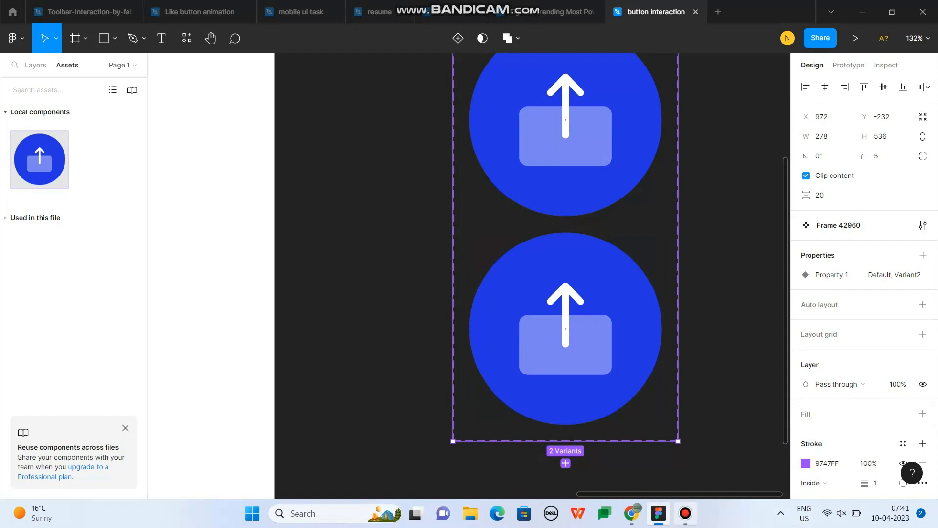
click(686, 514)
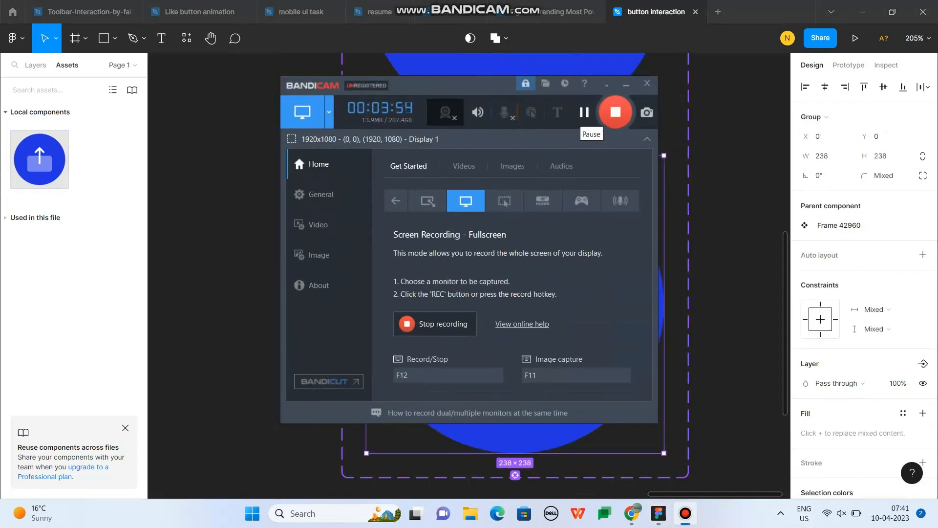
click(626, 85)
double_click(553, 342)
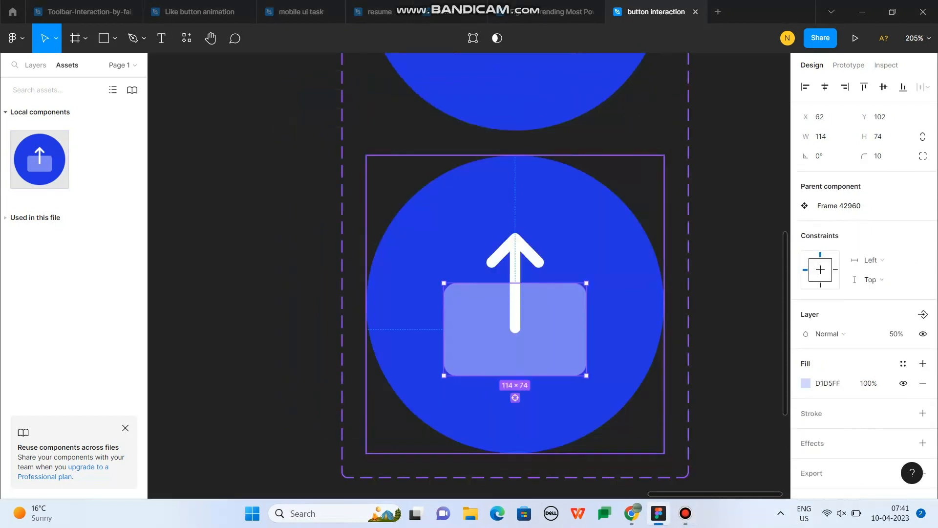
double_click(552, 342)
key(Escape)
drag(515, 283, 515, 221)
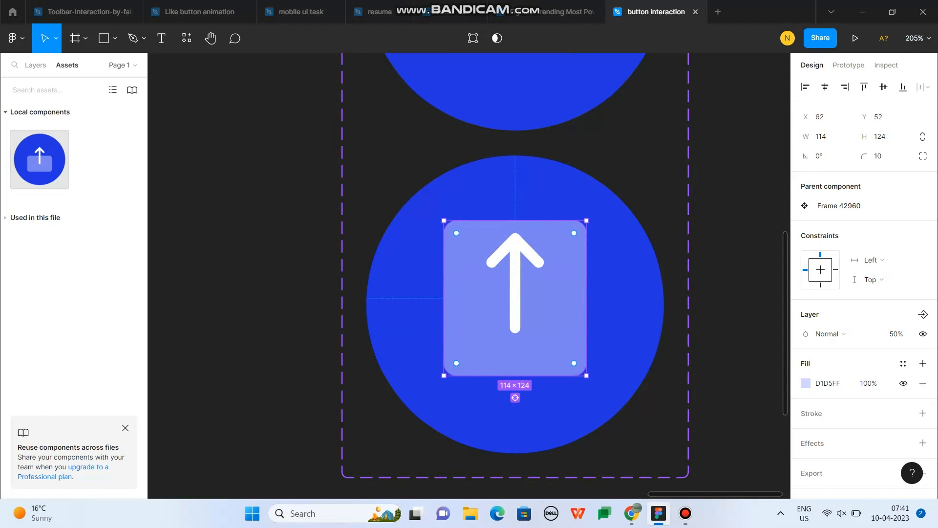
drag(575, 233, 515, 293)
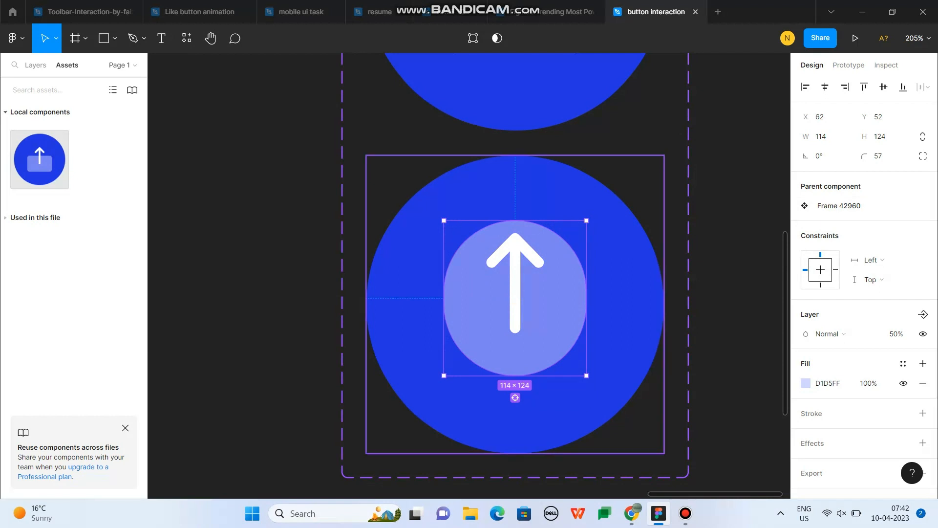
Set the rounded light shape's height to 114 and move it up to Y 48 behind the arrow
drag(515, 375, 515, 361)
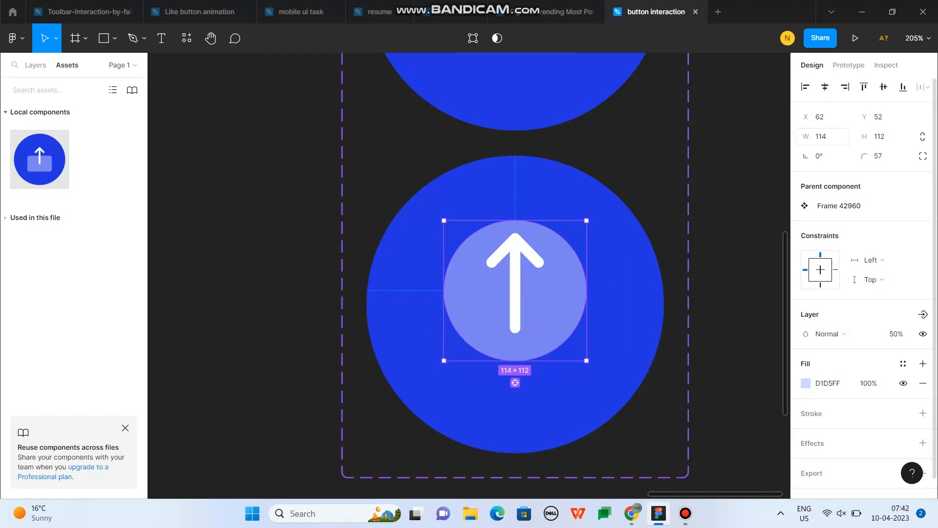
click(880, 136)
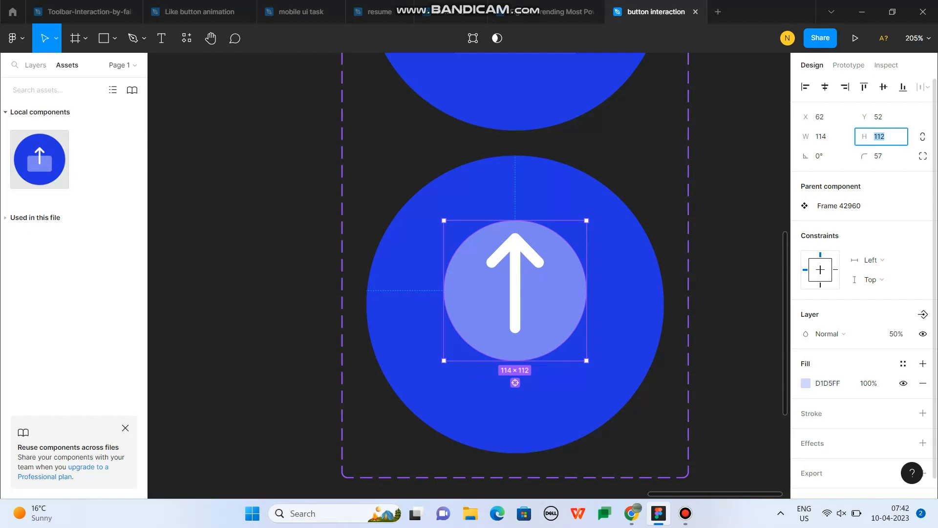
text(114)
key(Return)
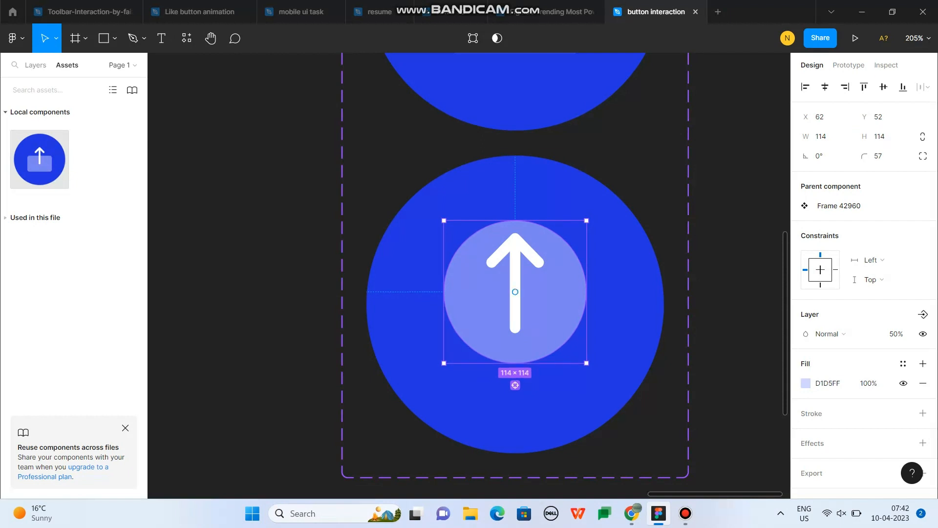
drag(515, 292, 516, 286)
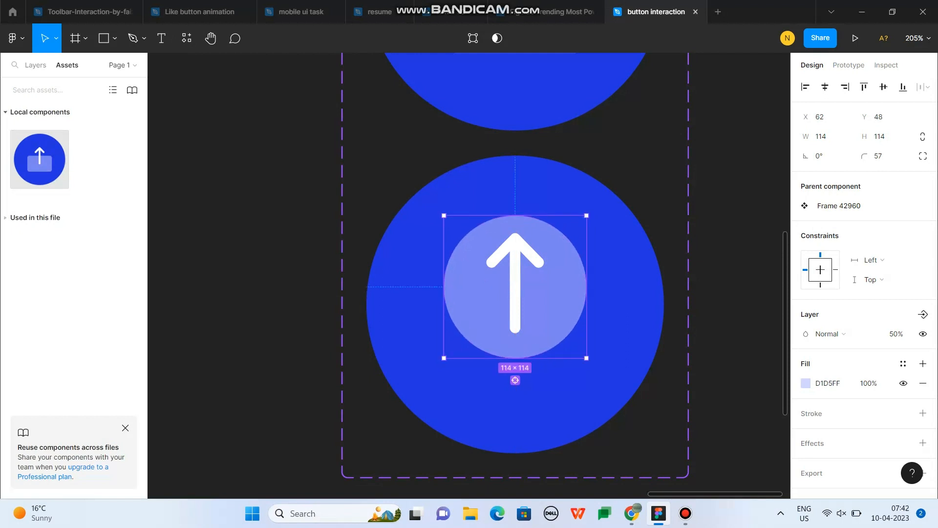
Enlarge the second variant's light shape to 148 × 148, round it into a full circle, and centre it with the arrow on the blue circle
key(alt)
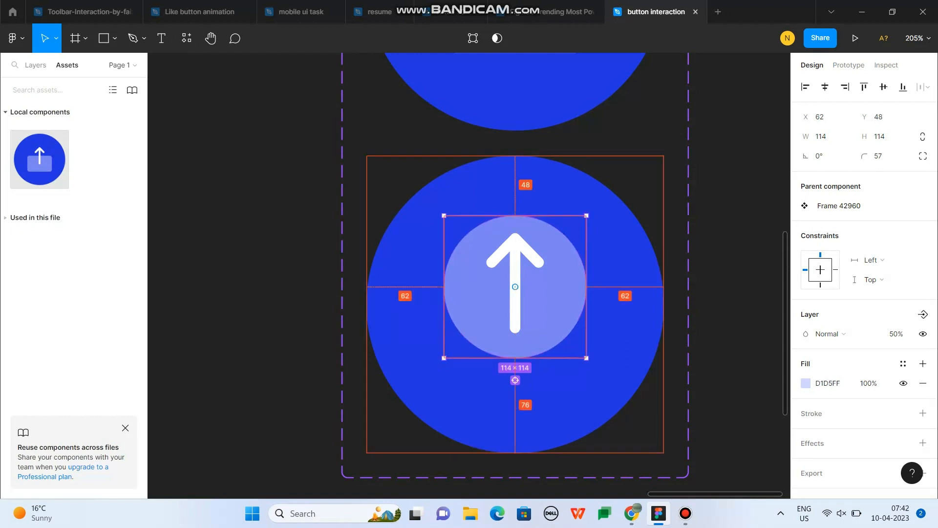
drag(586, 358, 608, 379)
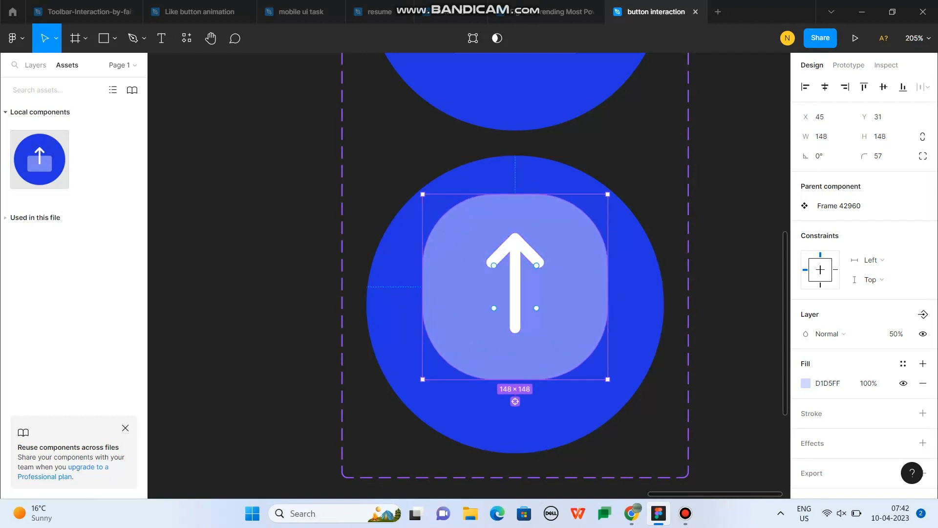
drag(495, 265, 515, 325)
click(515, 304)
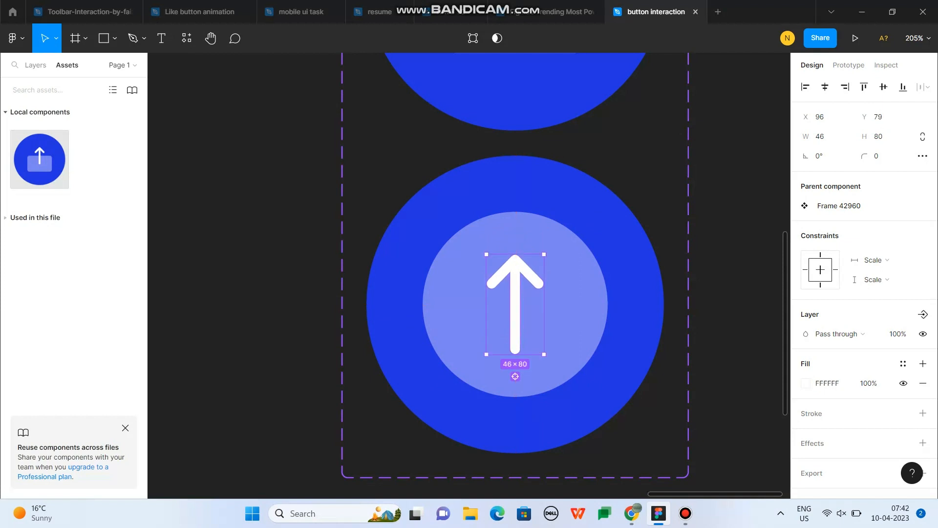
Add a white dashed 180 × 180 ring with radius 100 and 80% opacity around the light circle, and set its stroke weight to 3
click(389, 180)
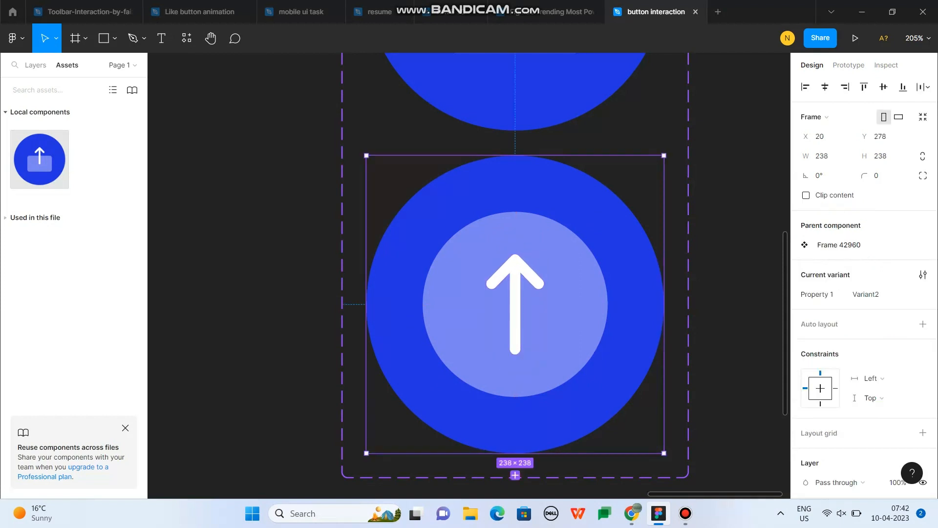
double_click(425, 215)
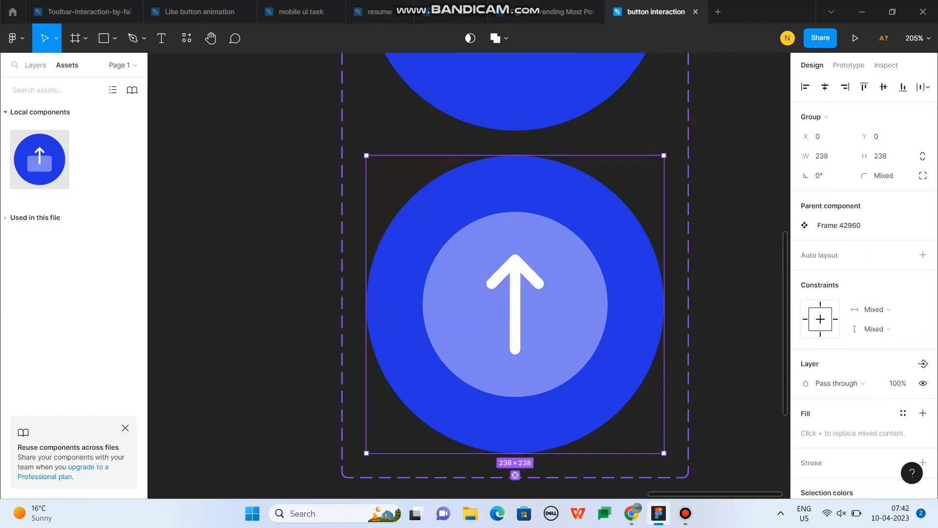
double_click(425, 215)
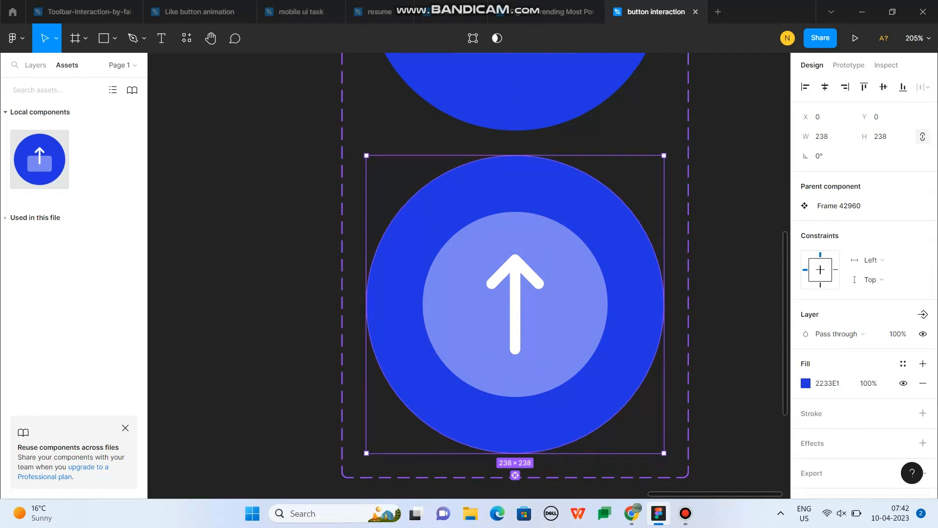
key(Escape)
text(4)
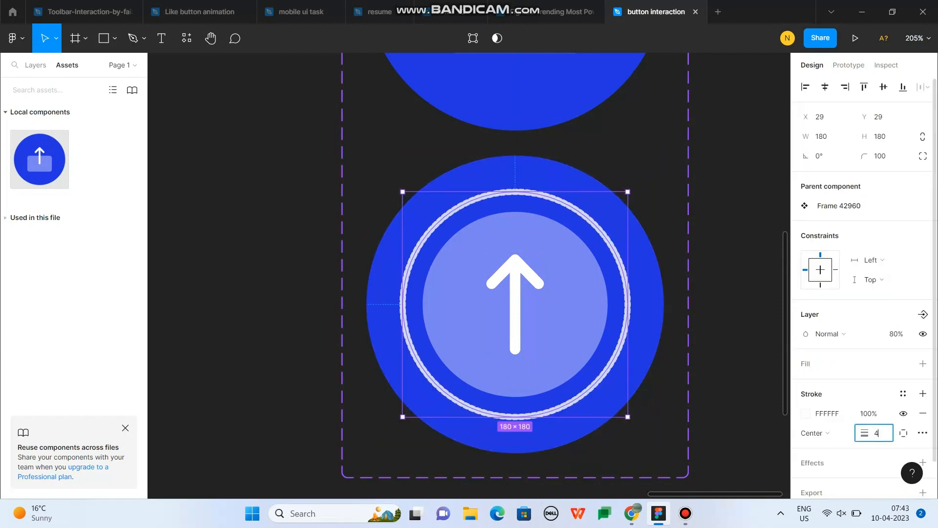
key(Return)
text(3)
key(Return)
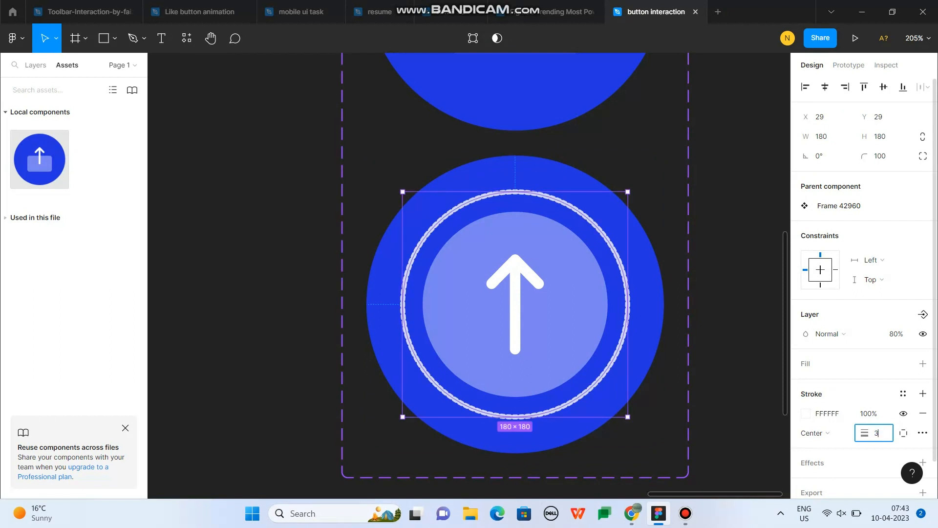
Set the ring's dashed stroke to a dash of 5 and a gap of 10
click(904, 433)
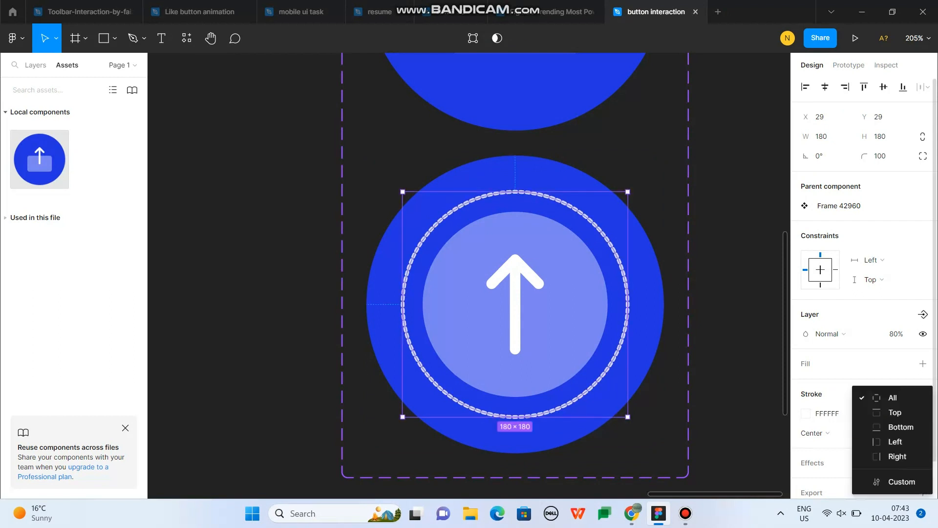
click(899, 368)
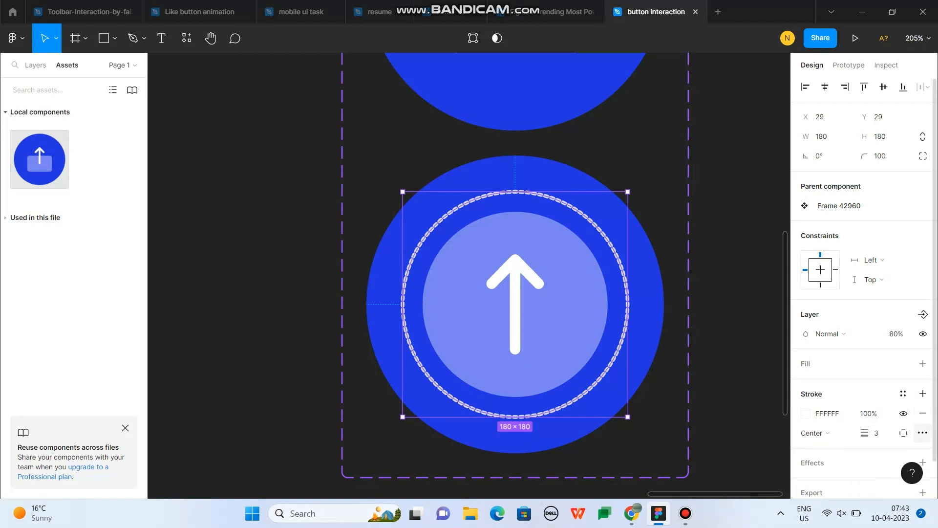
click(922, 433)
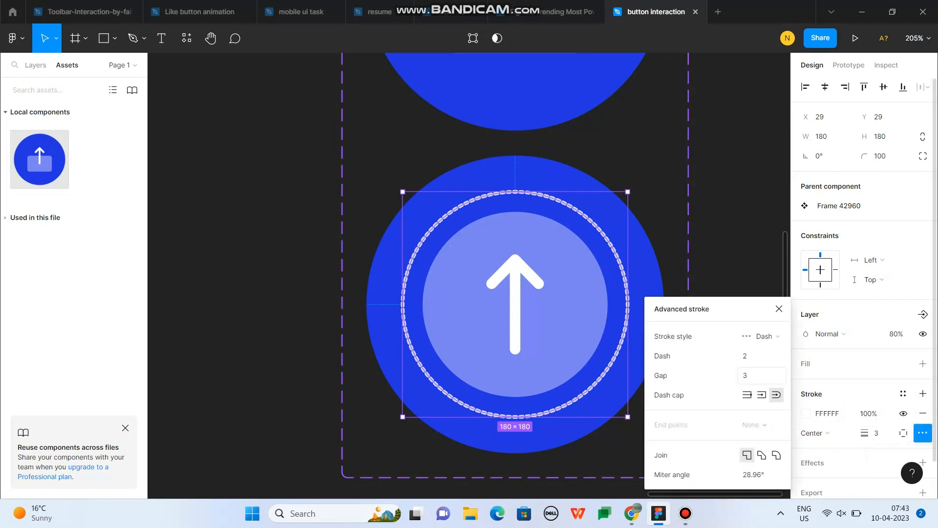
click(761, 356)
text(5)
key(Return)
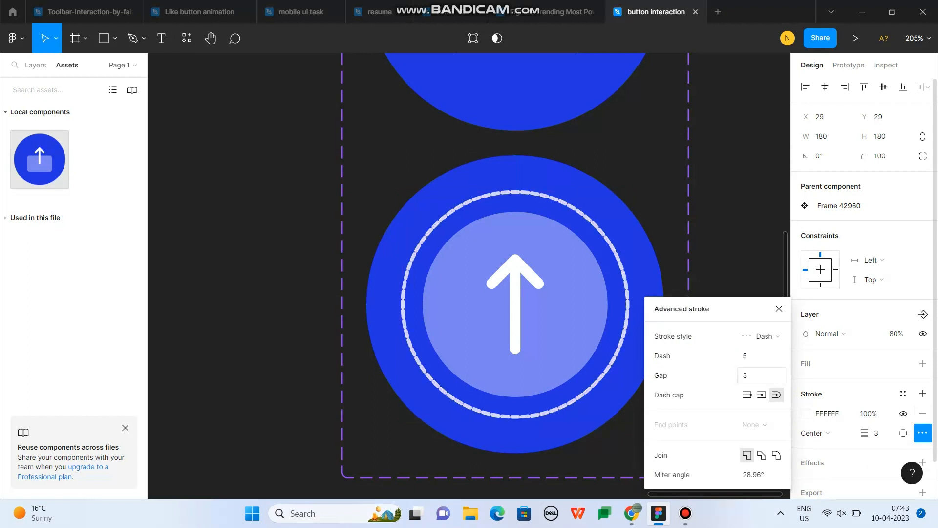
click(761, 375)
text(10)
key(Return)
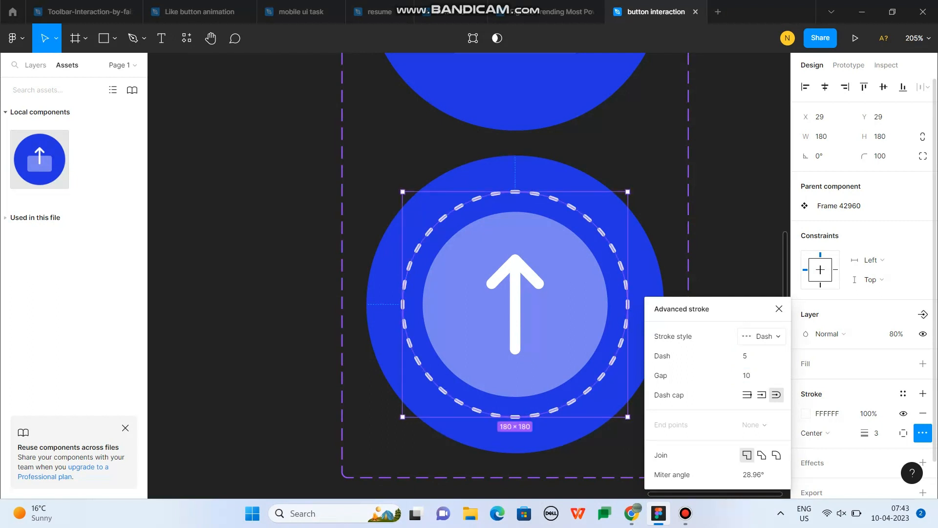
click(779, 309)
key(Escape)
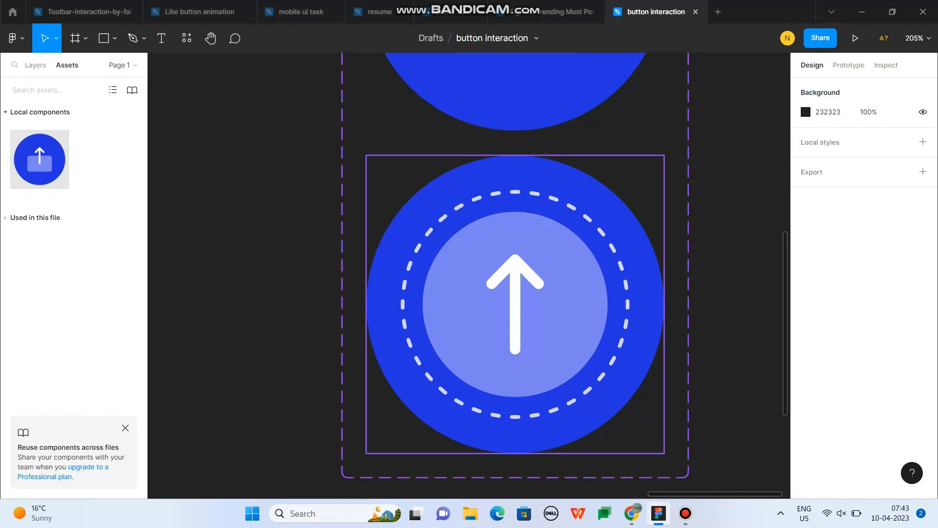
Change the fill of the second variant's large background circle to dark navy 212764
double_click(515, 304)
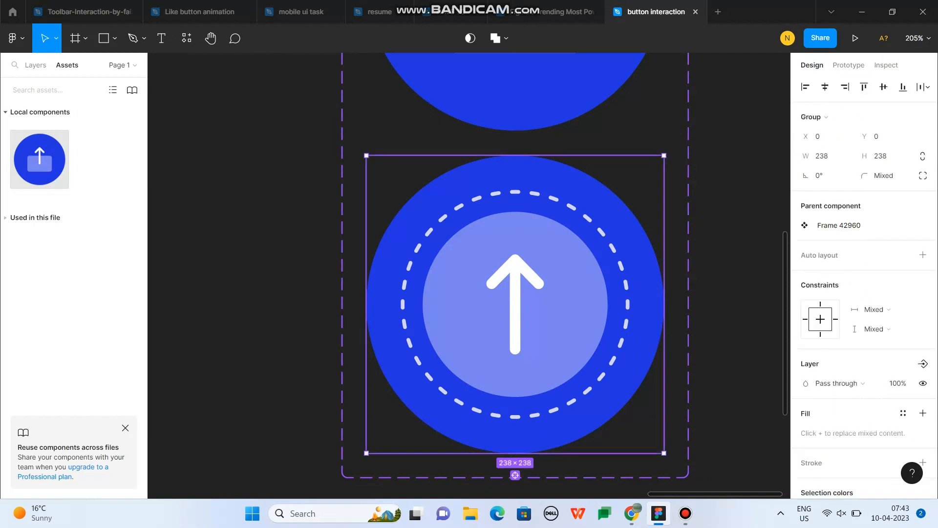
double_click(639, 337)
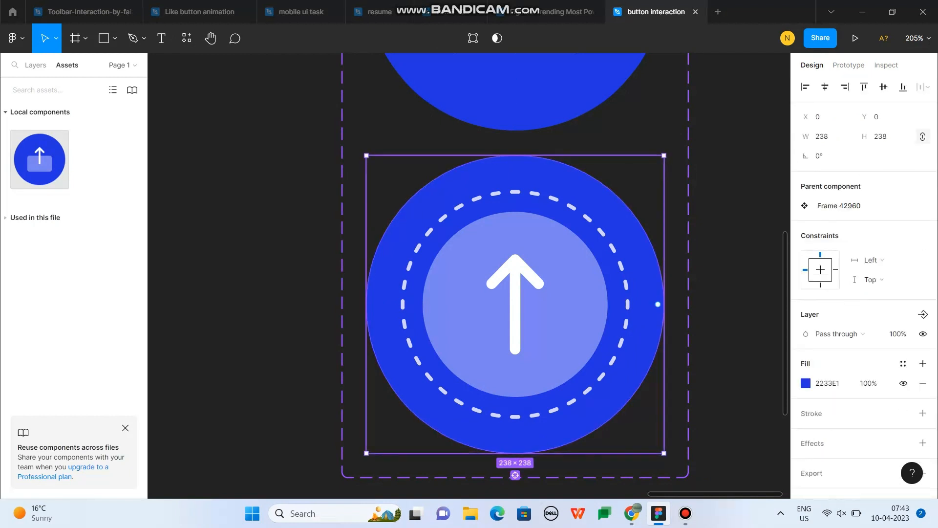
click(805, 383)
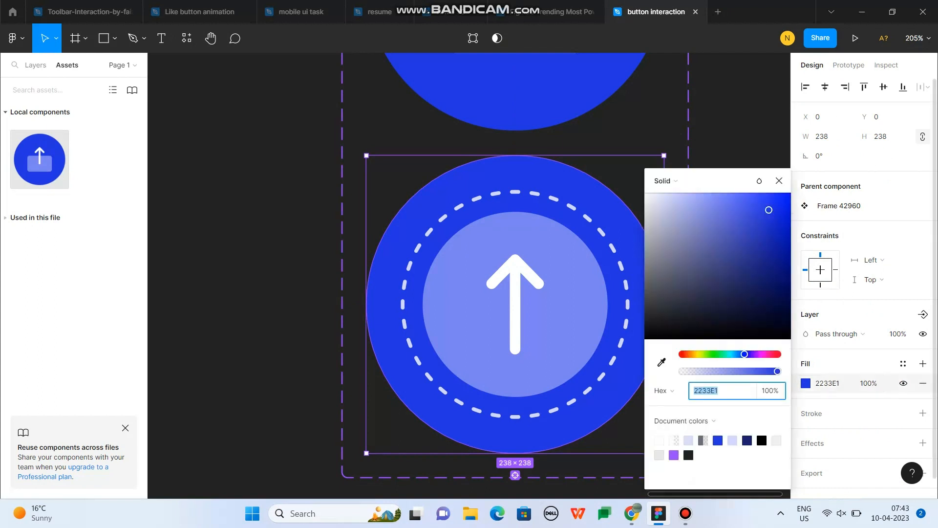
drag(769, 210, 749, 286)
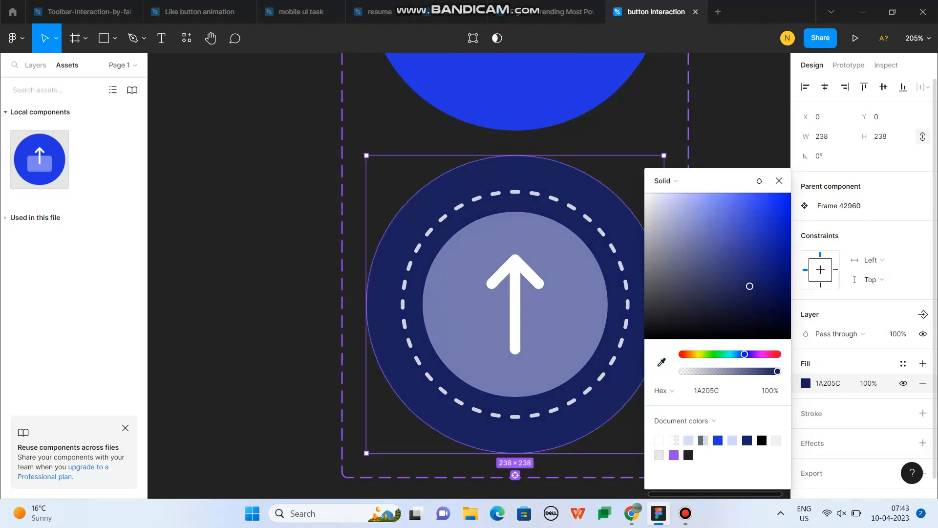
mouse_move(750, 285)
mouse_down()
mouse_move(742, 271)
mouse_move(741, 281)
mouse_up()
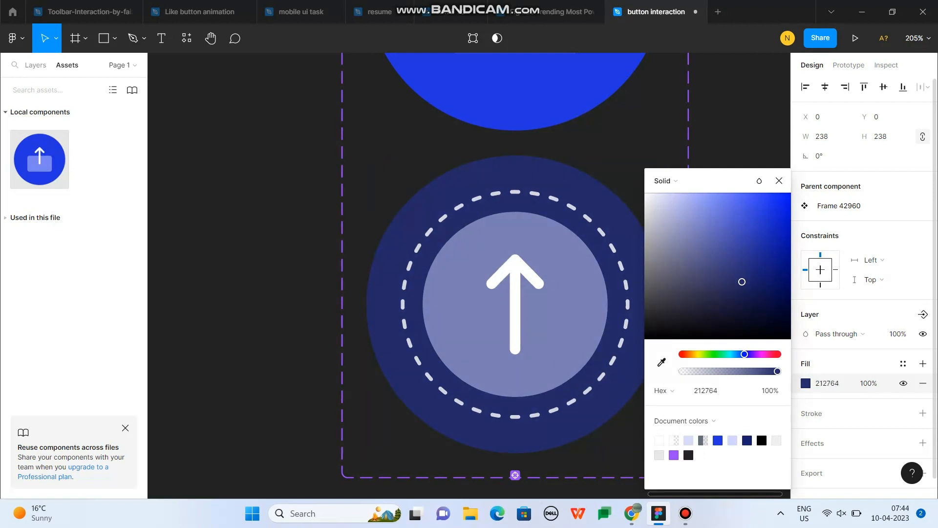
key(Escape)
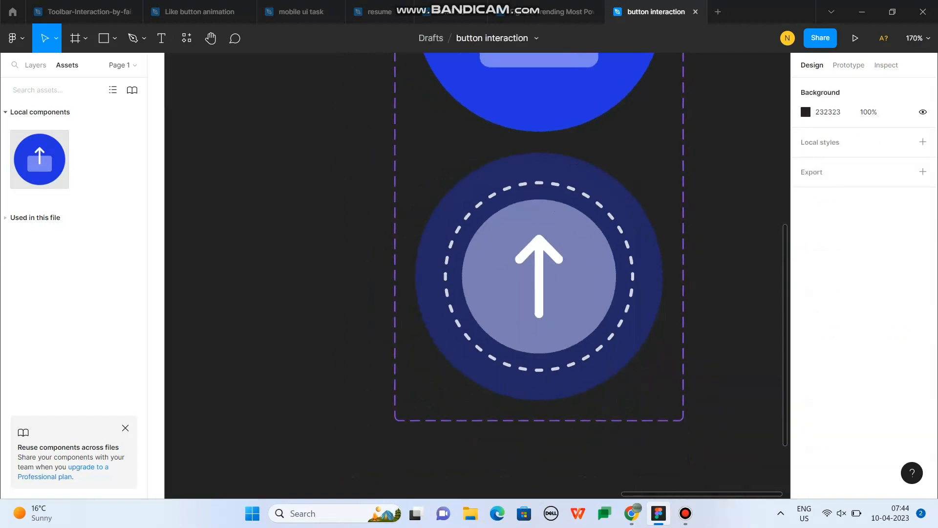
Add a third variant to the component set based on the dark navy second variant
click(515, 304)
scroll(515, 304, down, 5)
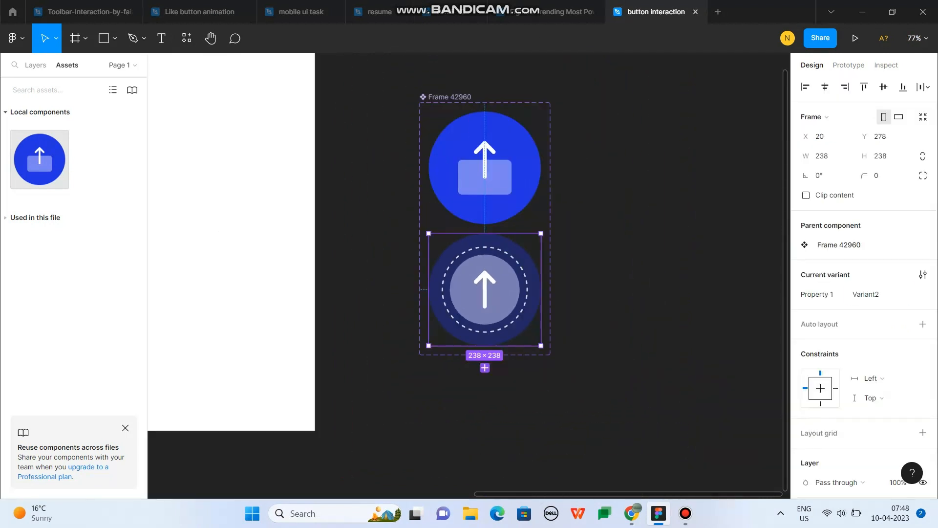
click(485, 368)
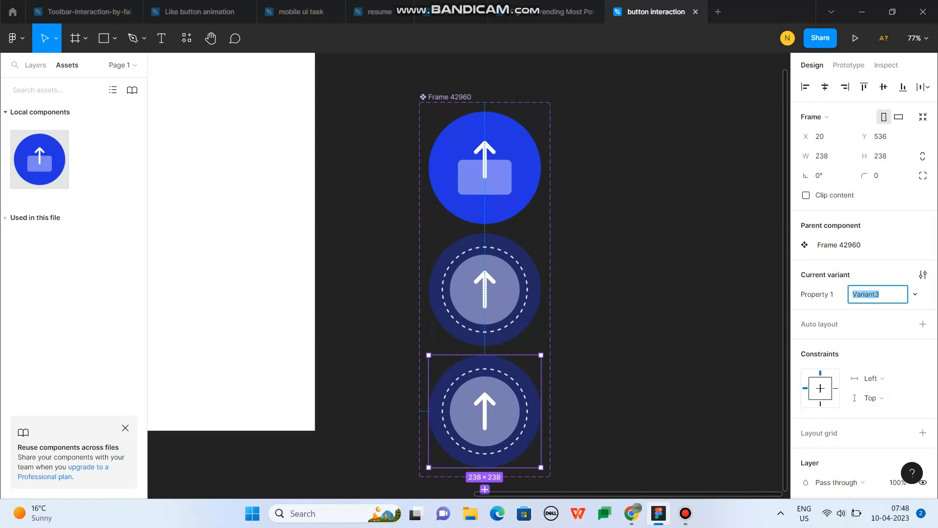
Rotate the dashed ring in the third variant clockwise by about a quarter turn
double_click(485, 411)
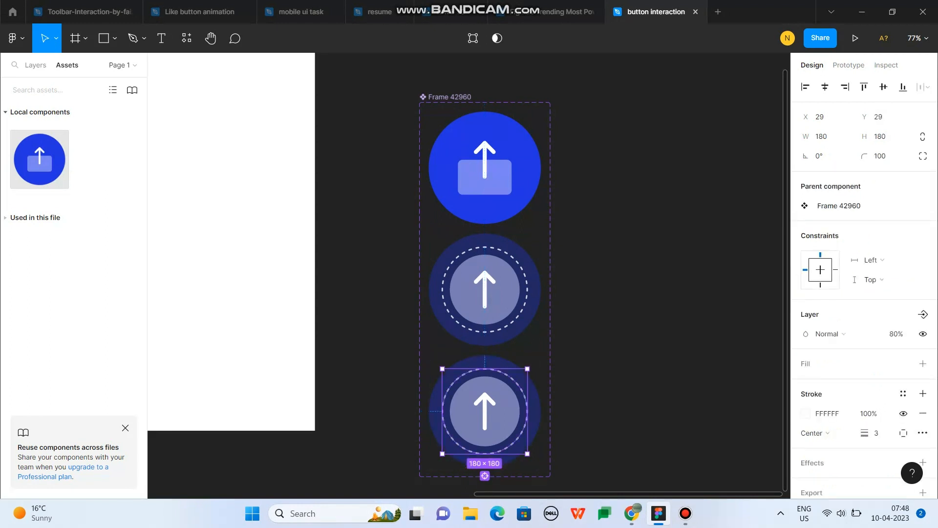
drag(531, 458, 438, 458)
key(Escape)
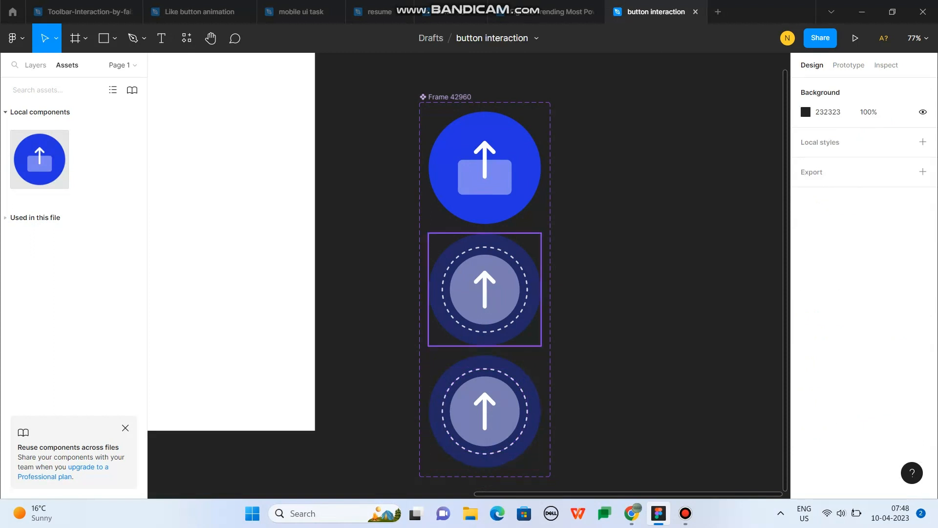
Add a prototype interaction to the default upload icon variant and open its details
click(485, 303)
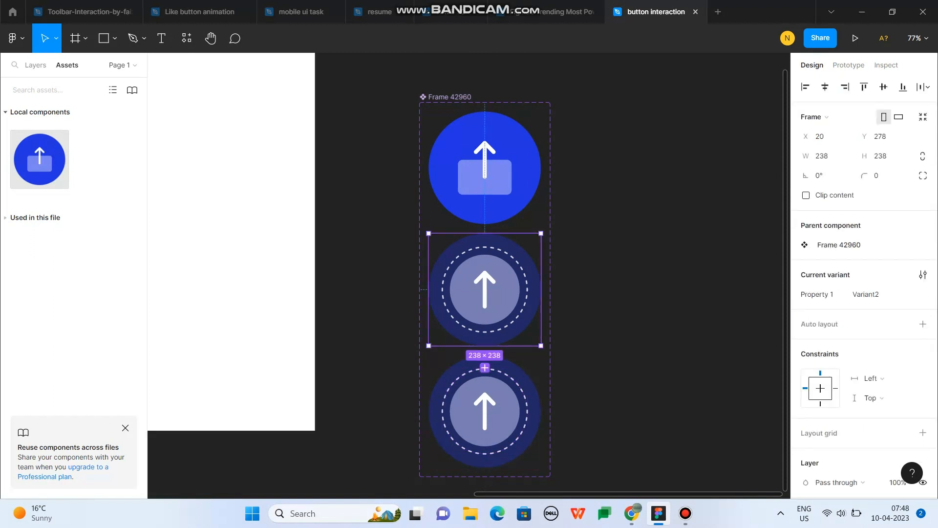
click(485, 167)
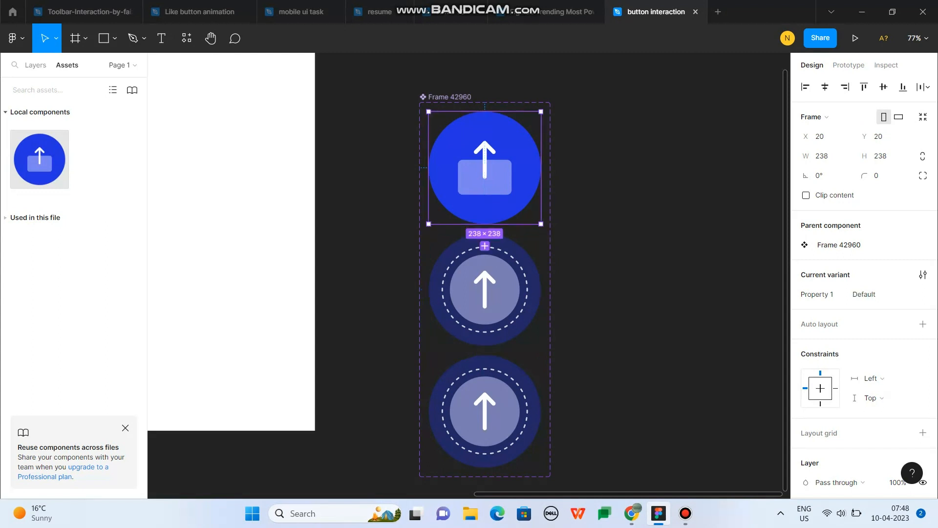
click(849, 65)
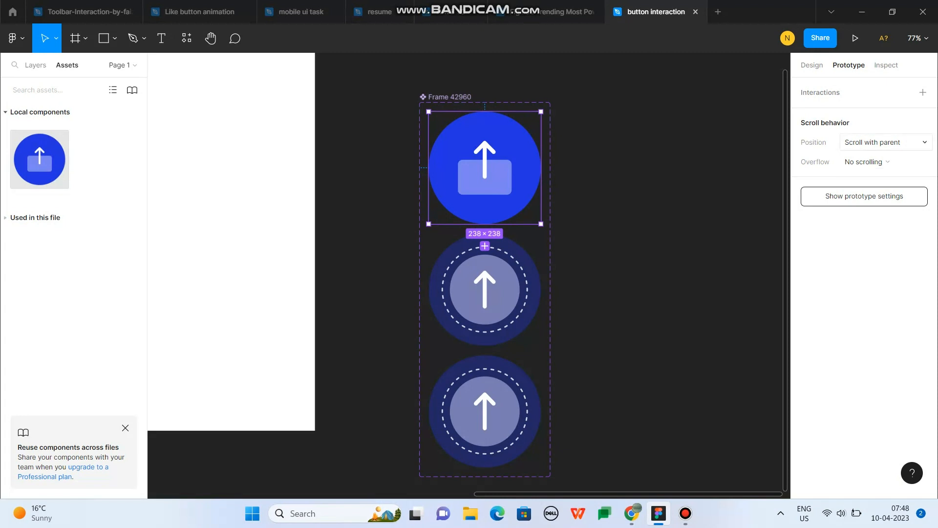
click(885, 142)
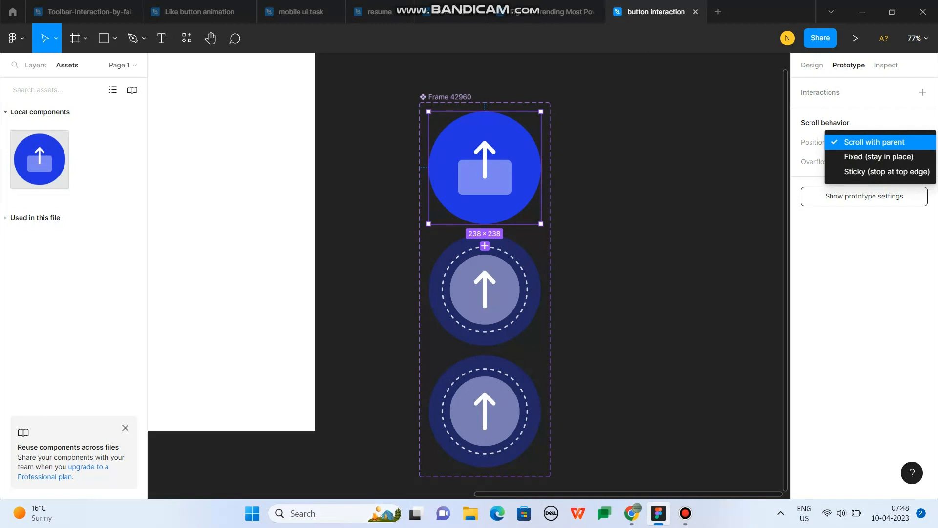
click(867, 244)
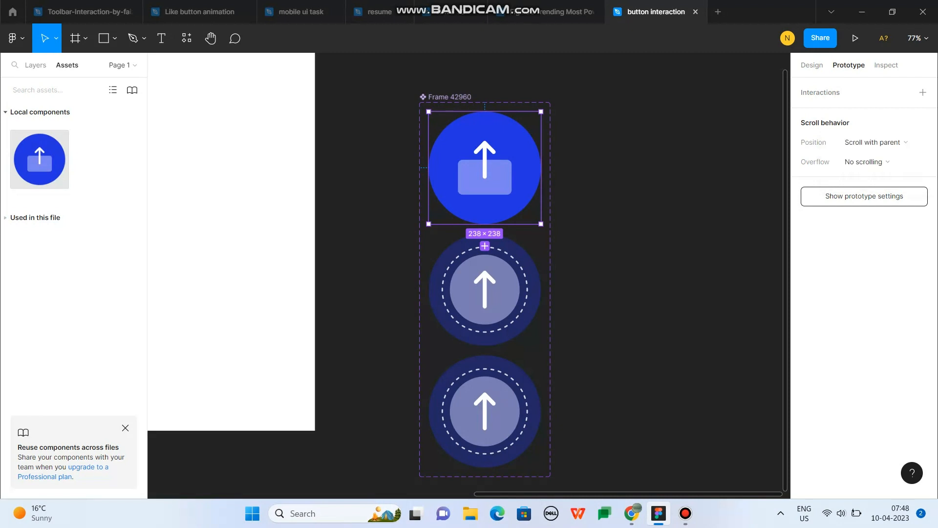
click(923, 92)
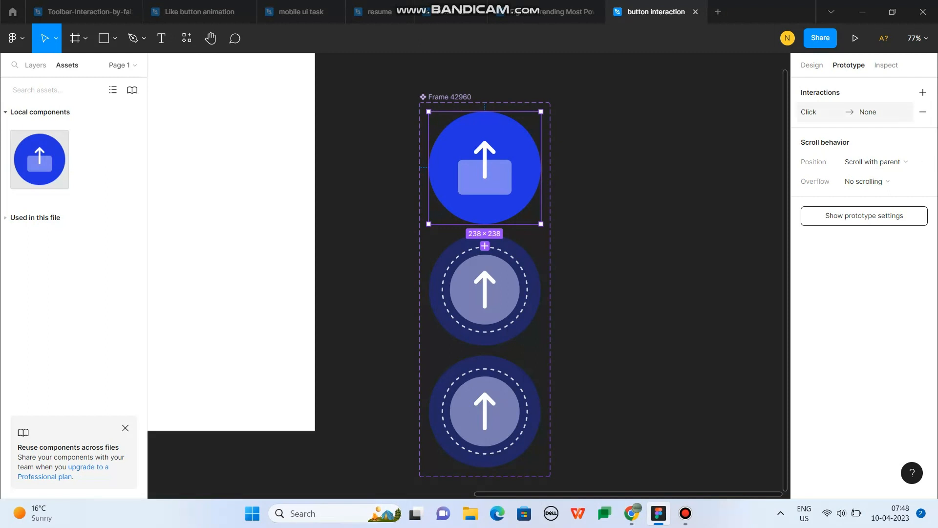
click(831, 112)
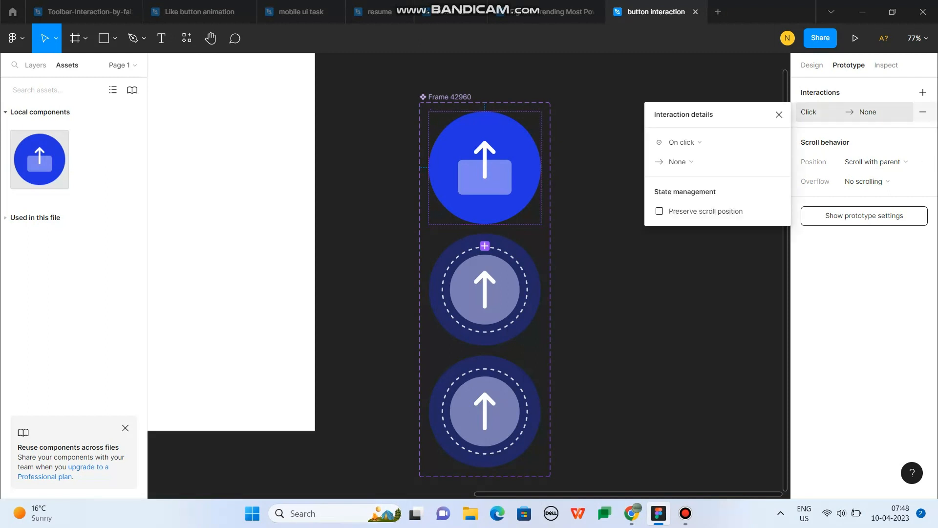
Set the default variant's interaction to trigger on Mouse enter with the Navigate to action
click(684, 142)
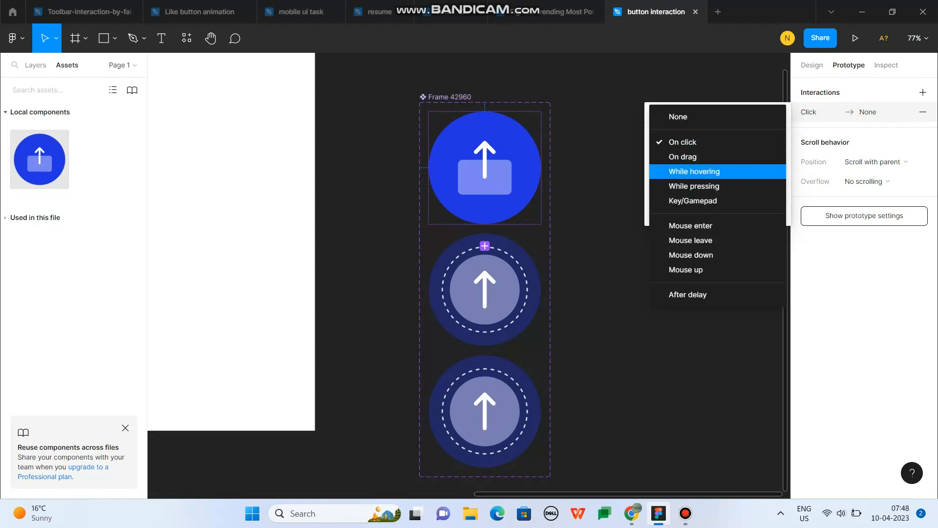
click(690, 226)
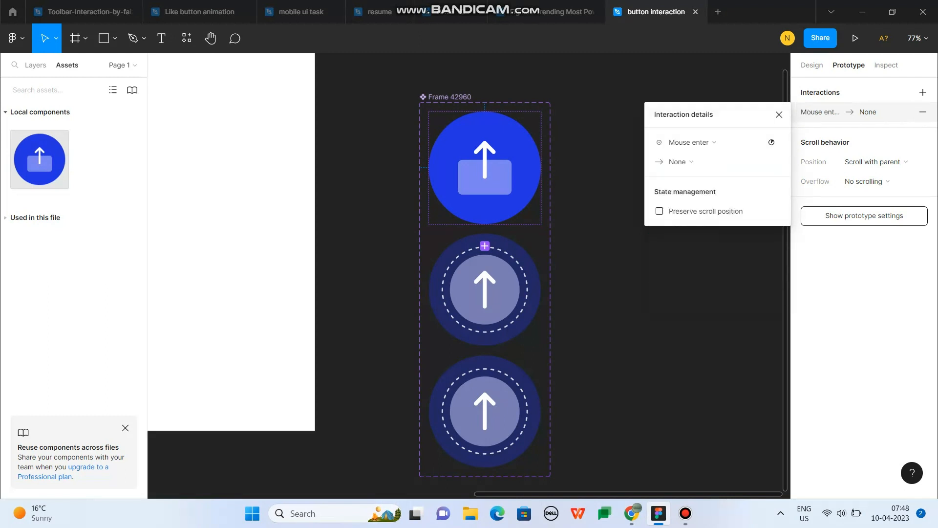
click(717, 162)
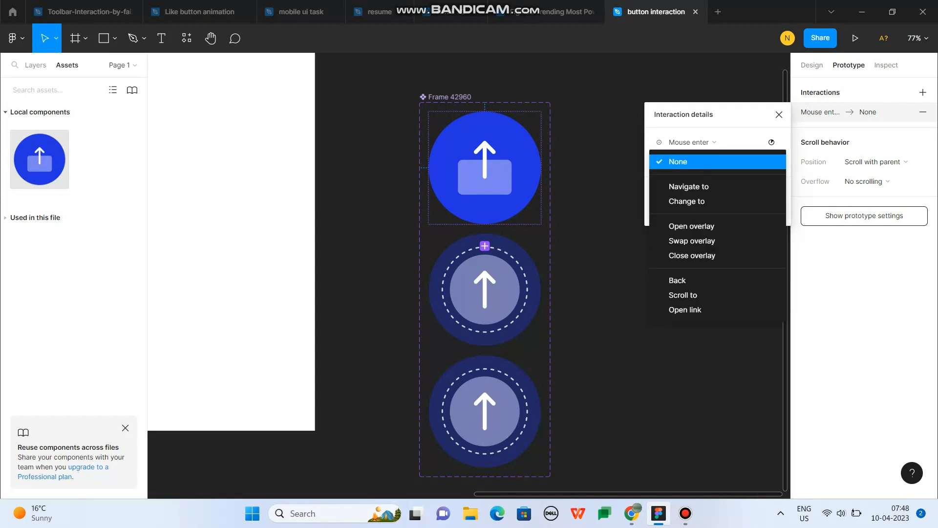
click(689, 186)
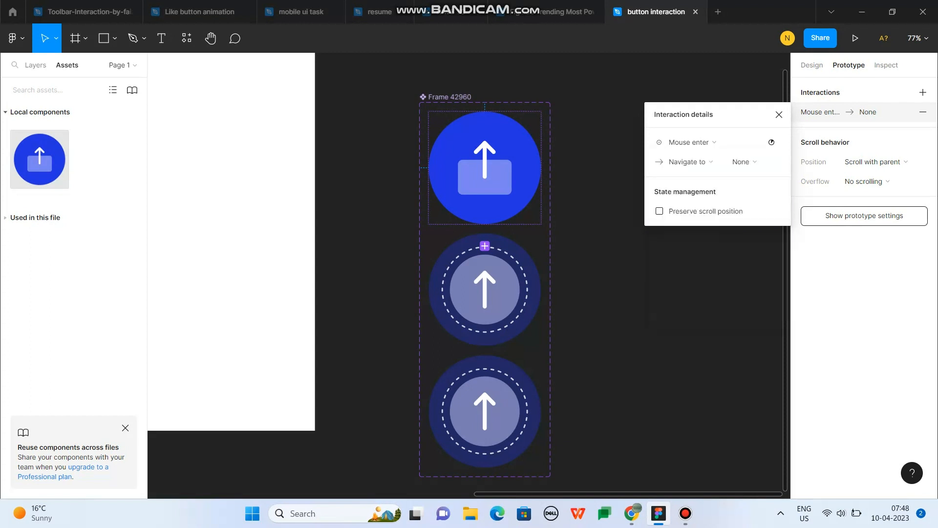
click(743, 161)
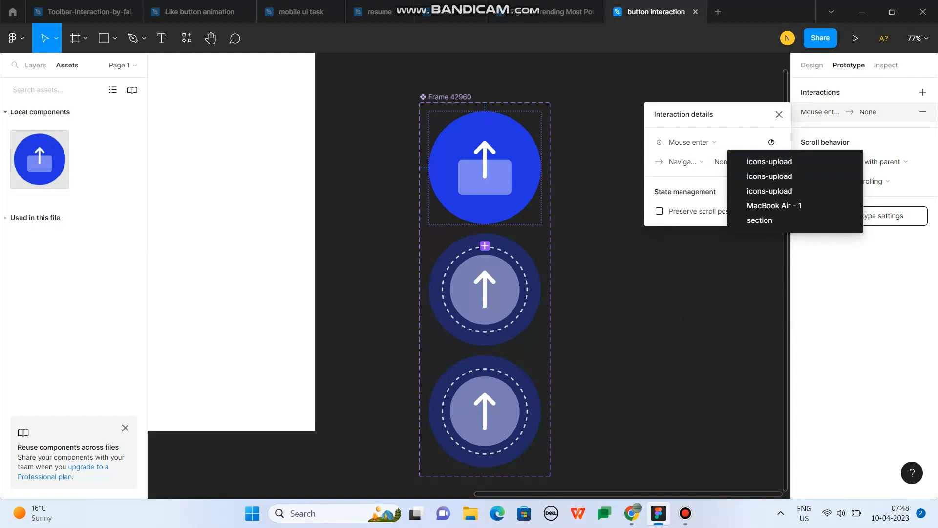
Check the second variant's property name in its design properties
click(494, 273)
click(493, 274)
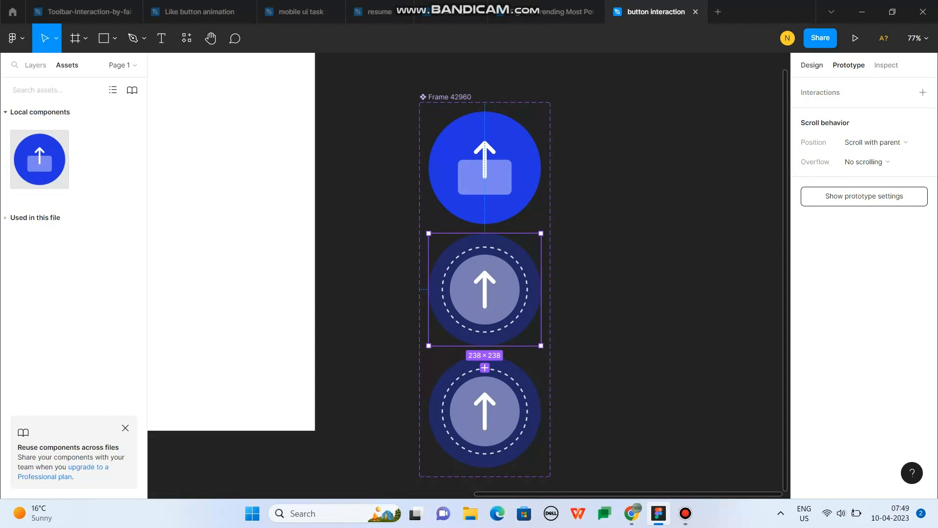
click(812, 65)
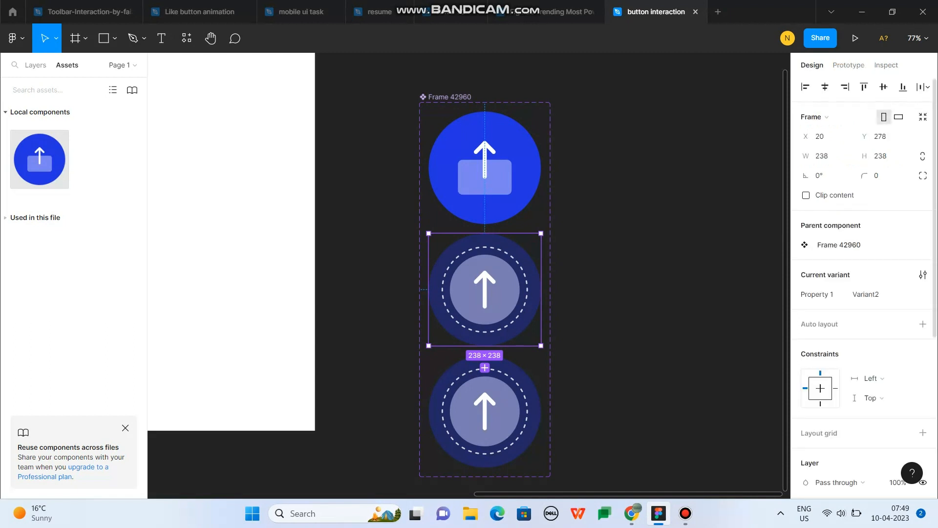
click(848, 65)
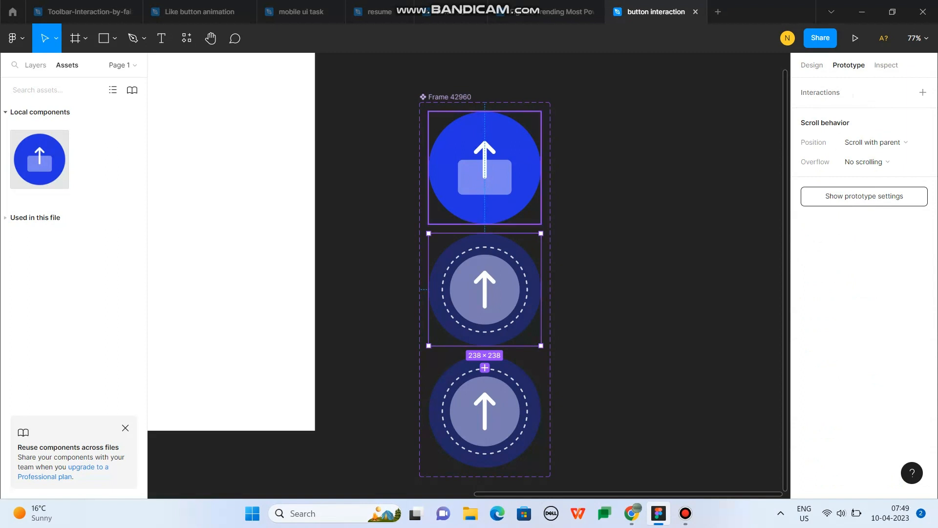
Switch the default variant's Mouse enter interaction to the Change to action with Variant2 as its target
click(503, 168)
click(826, 112)
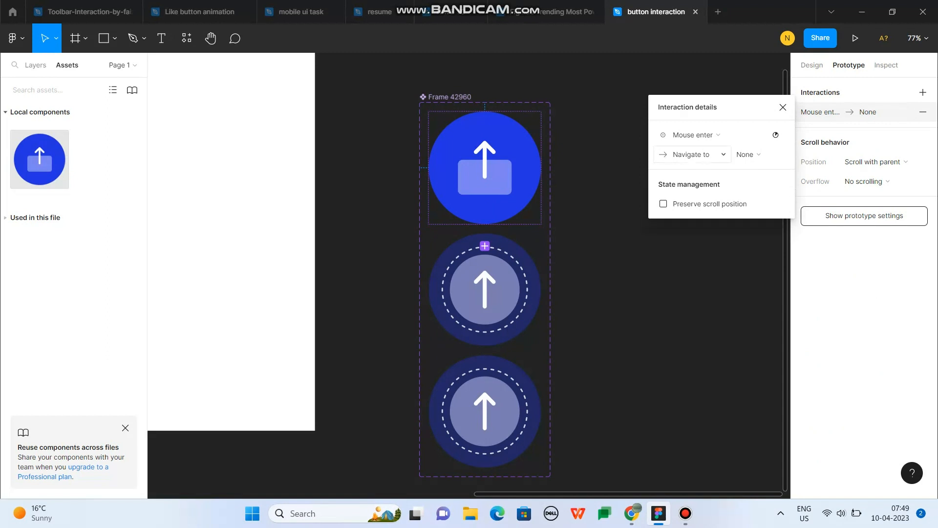
click(691, 154)
click(689, 167)
click(752, 174)
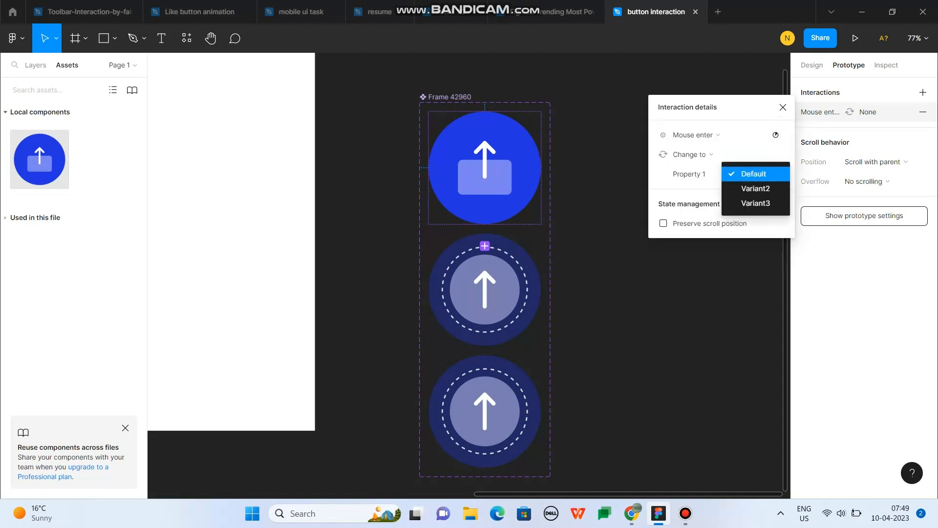
click(756, 189)
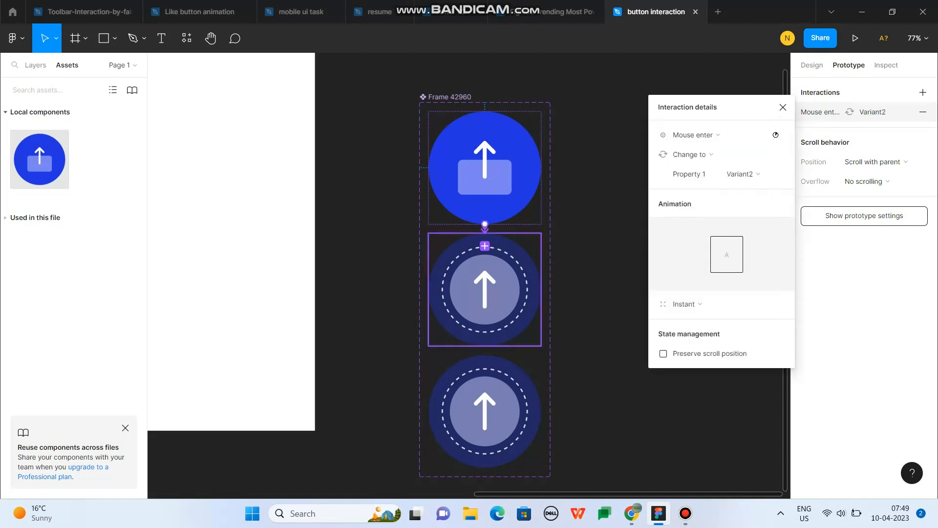
Add an After delay interaction with a 2 ms delay to the second variant
click(457, 293)
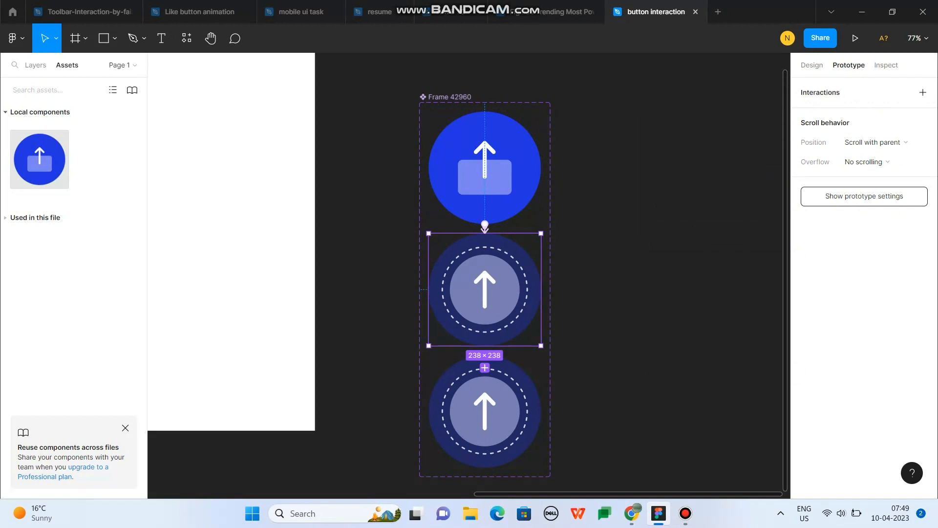
click(922, 92)
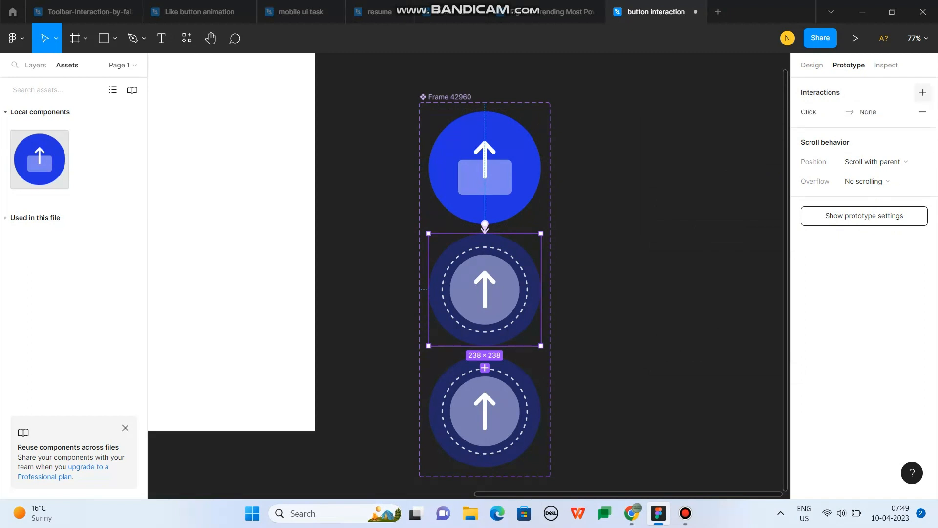
click(831, 112)
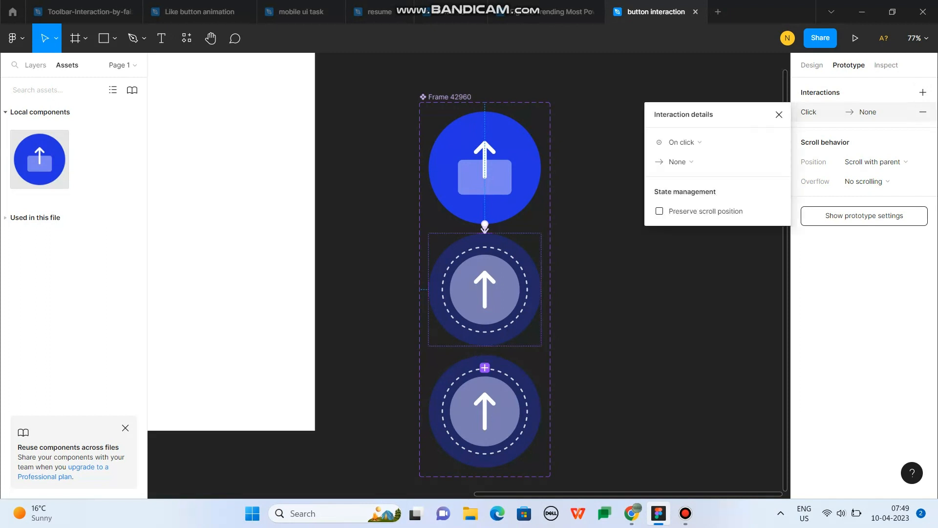
click(684, 142)
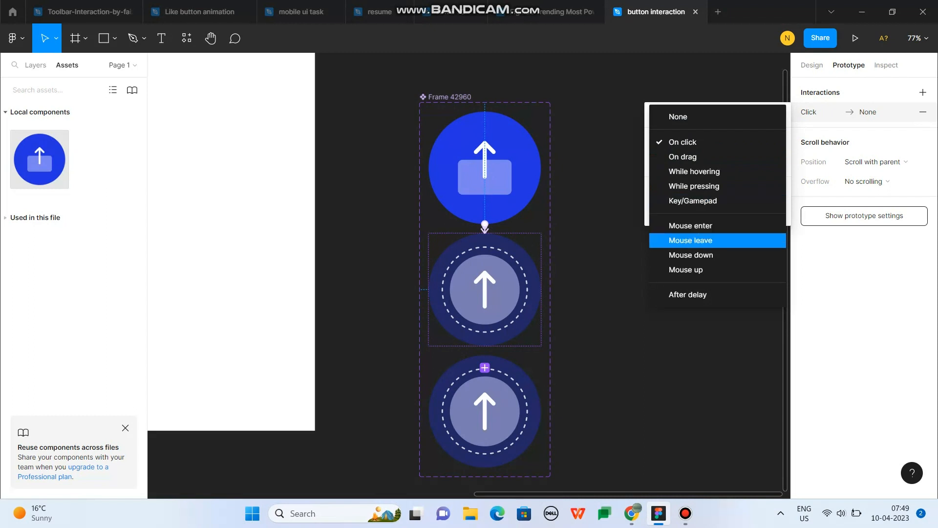
click(688, 294)
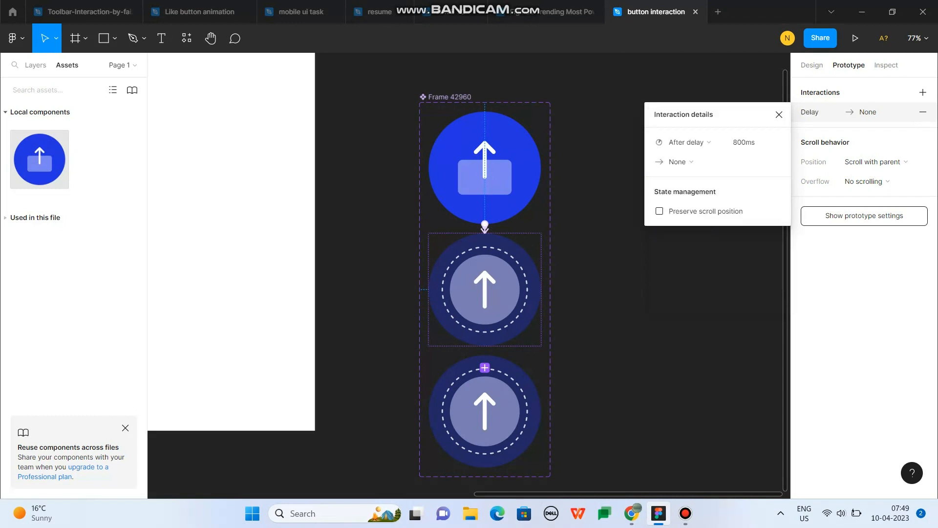
click(744, 142)
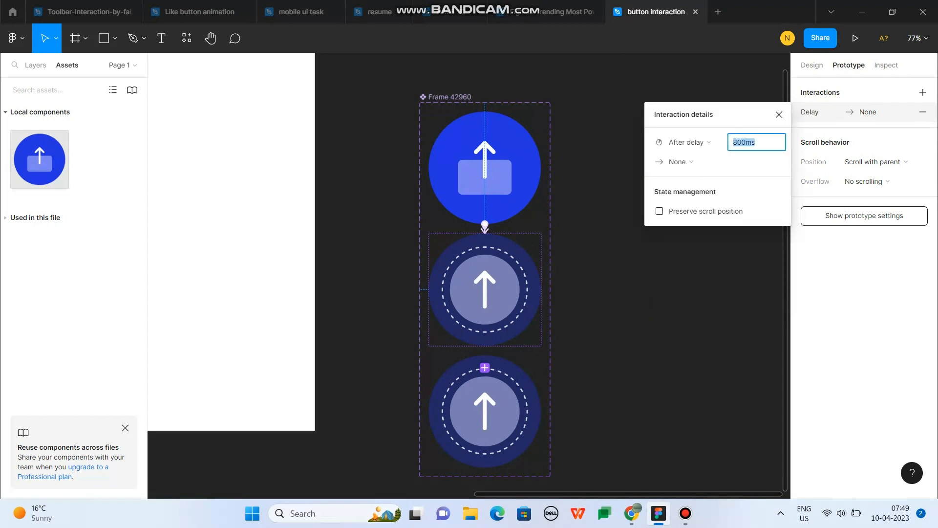
text(2)
Make the second variant's delay interaction change to Variant3
click(694, 162)
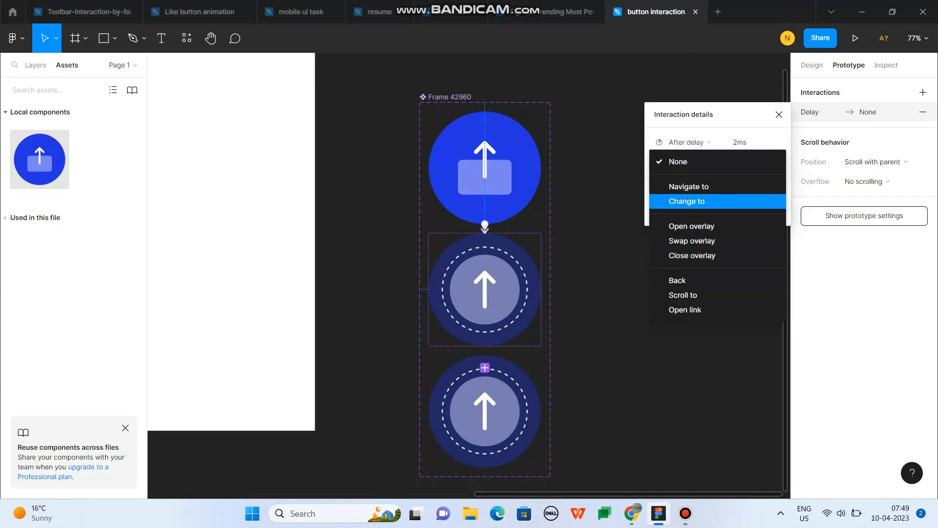
click(694, 202)
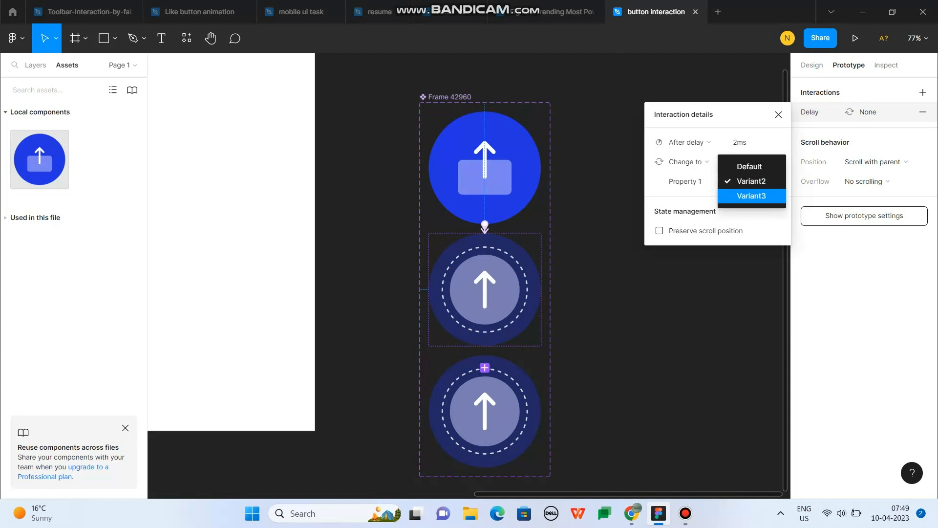
click(752, 196)
Connect the third variant back to Variant2 with an After delay interaction of 4 ms
click(499, 384)
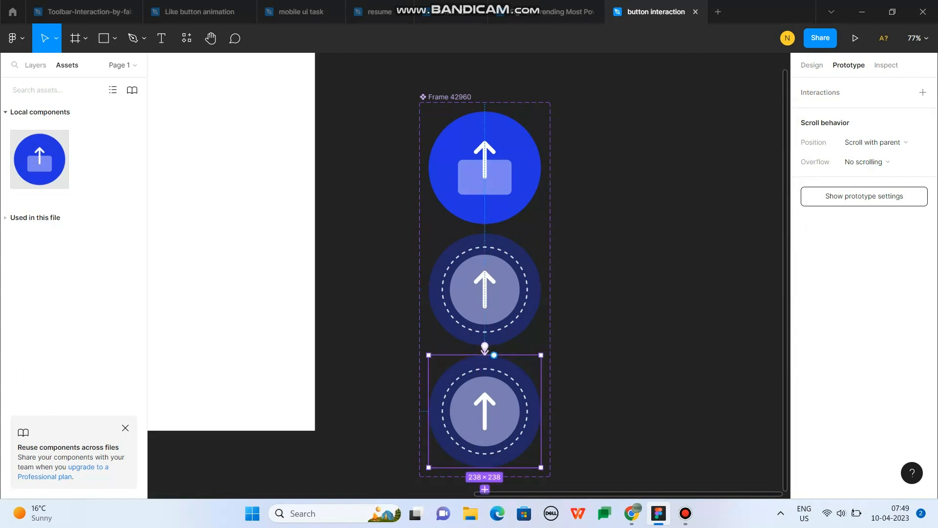
drag(485, 348, 484, 342)
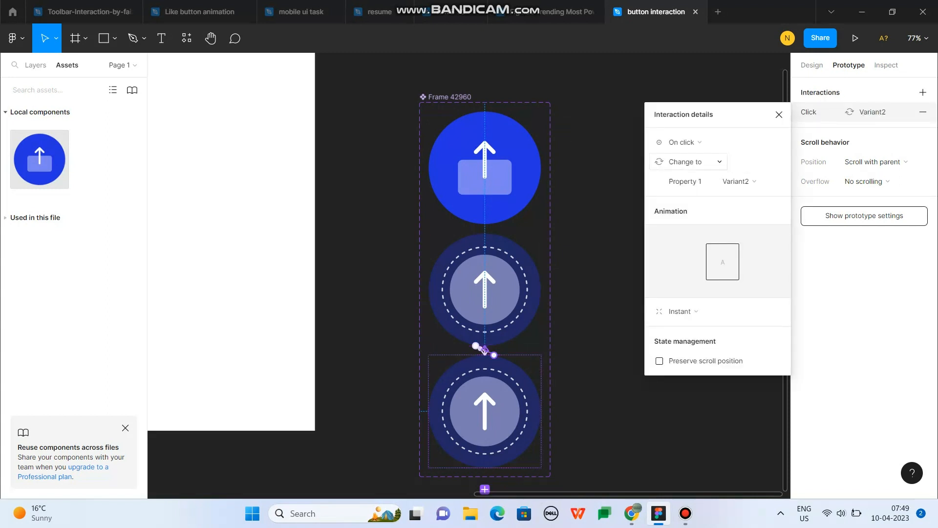
click(682, 142)
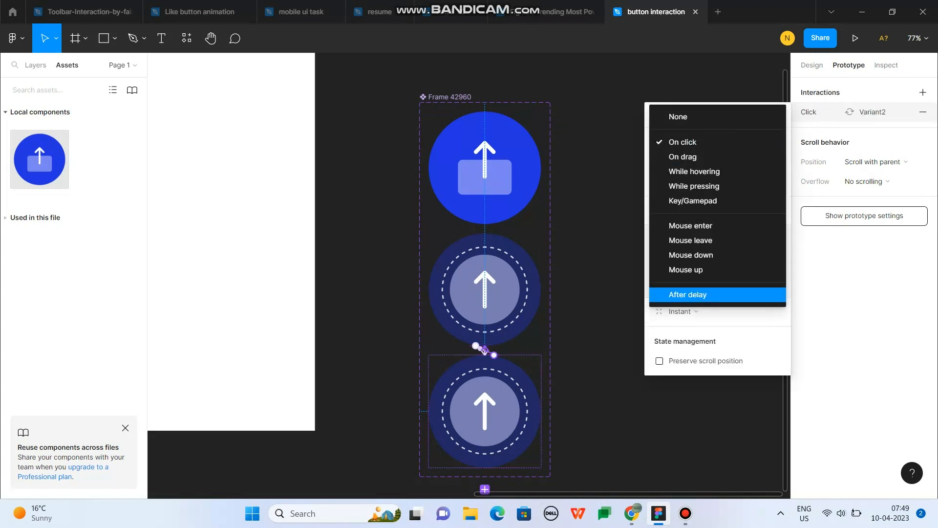
click(687, 294)
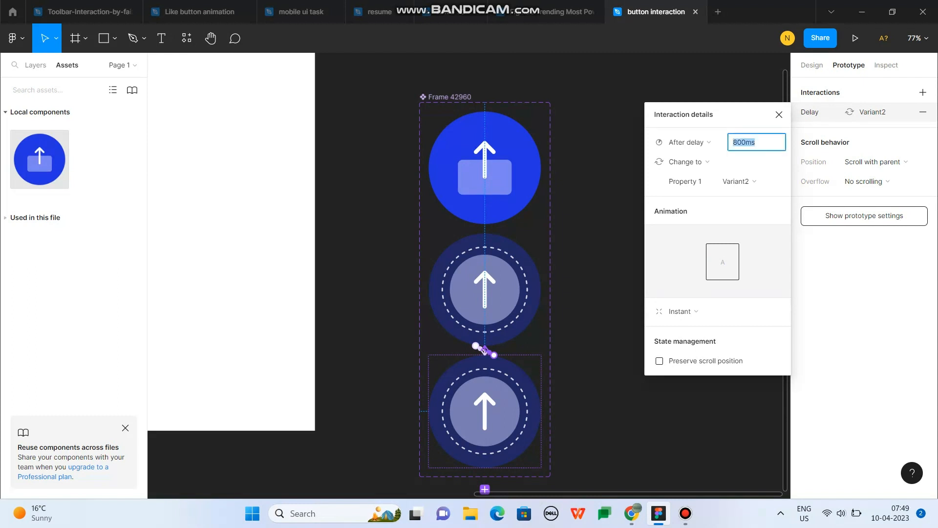
text(4)
key(Return)
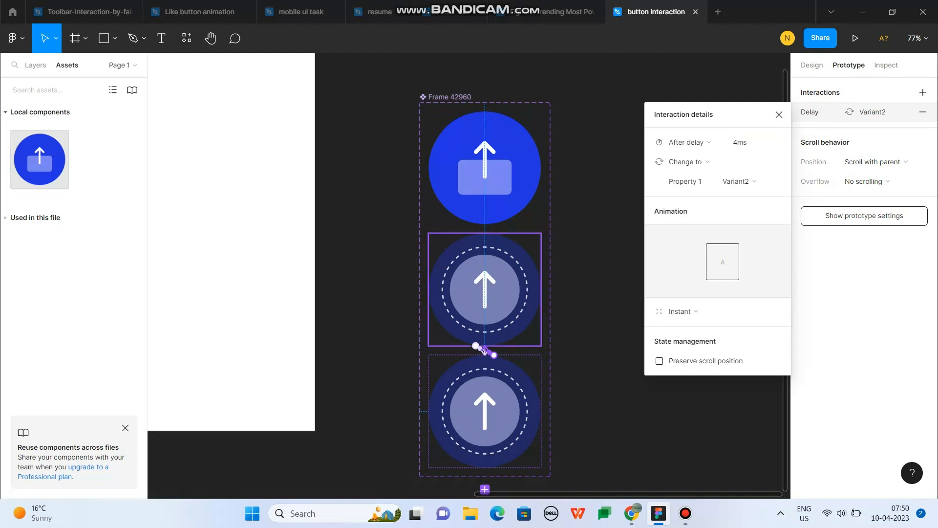
Connect the second variant back to the Default variant with a Mouse leave interaction
click(485, 350)
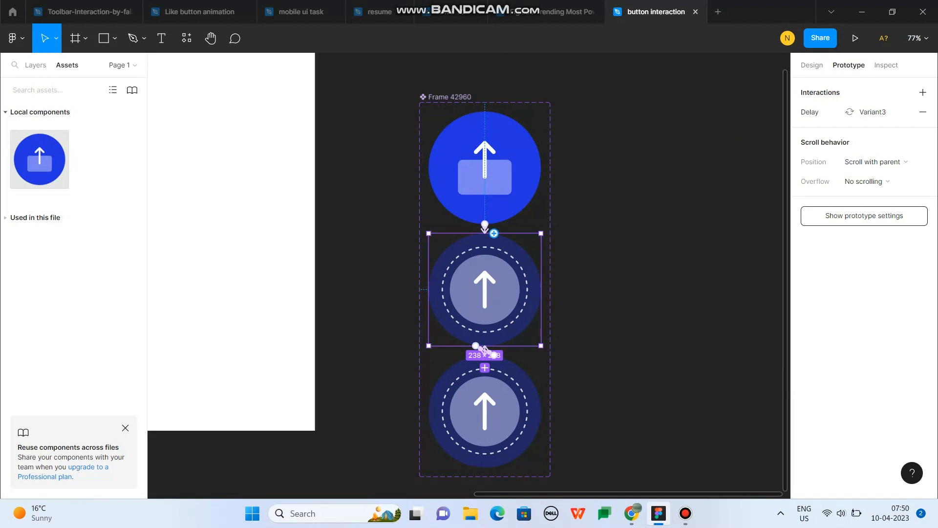
drag(494, 233, 485, 215)
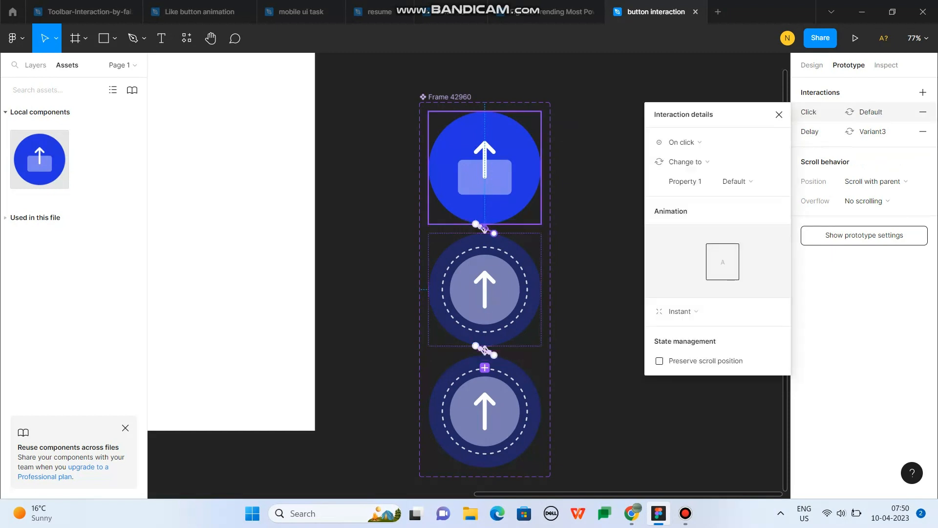
click(682, 141)
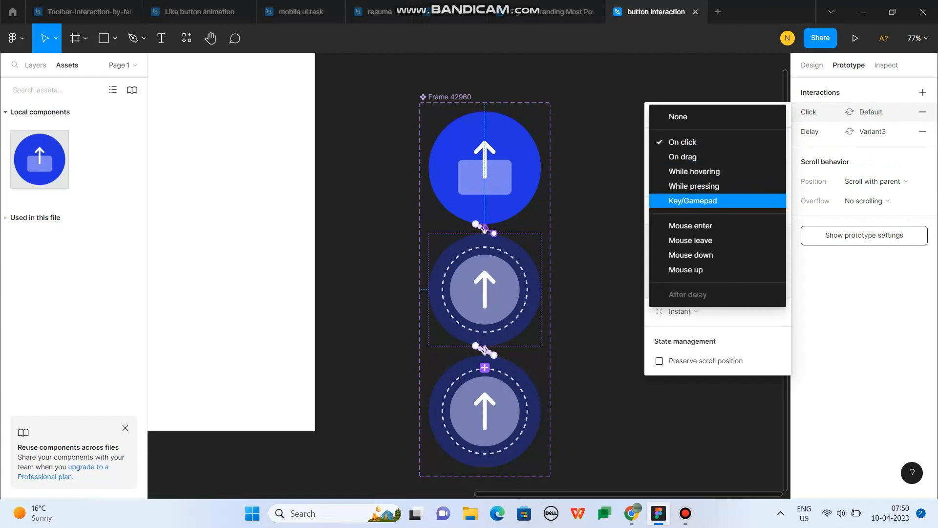
click(691, 240)
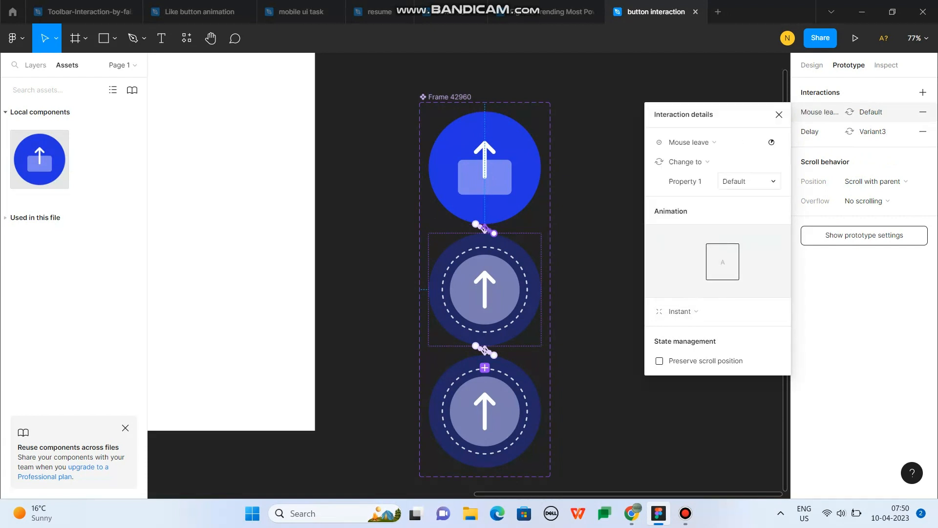
key(Escape)
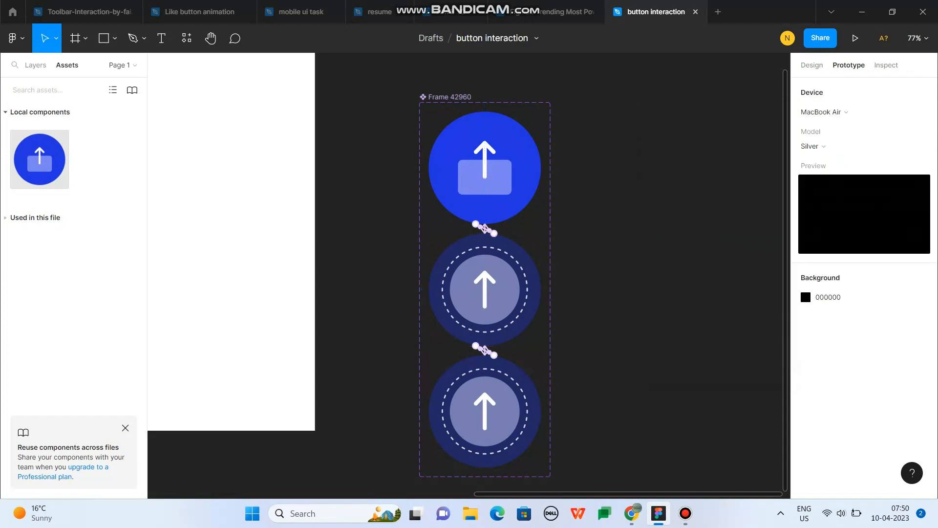
Place an instance of the upload icon component in the grey card, centred above the UPLOAD text
scroll(597, 120, down, 2)
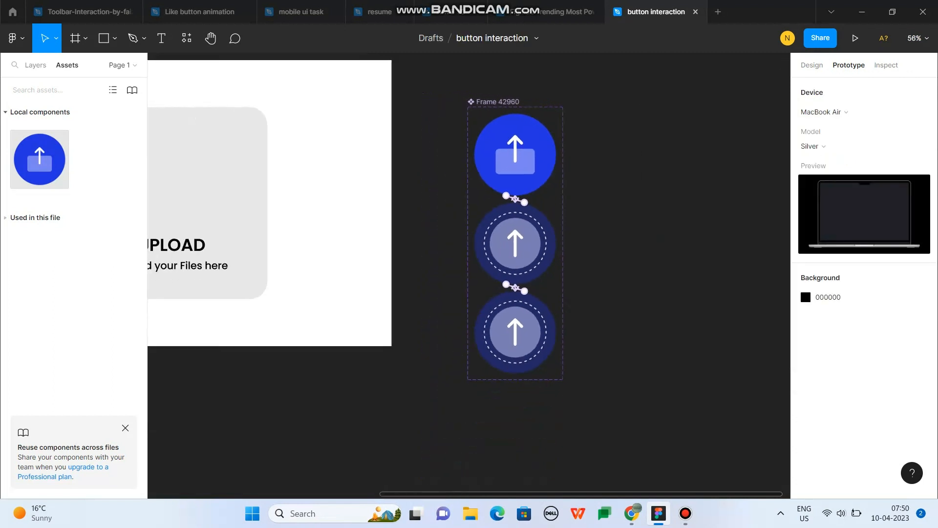
click(524, 152)
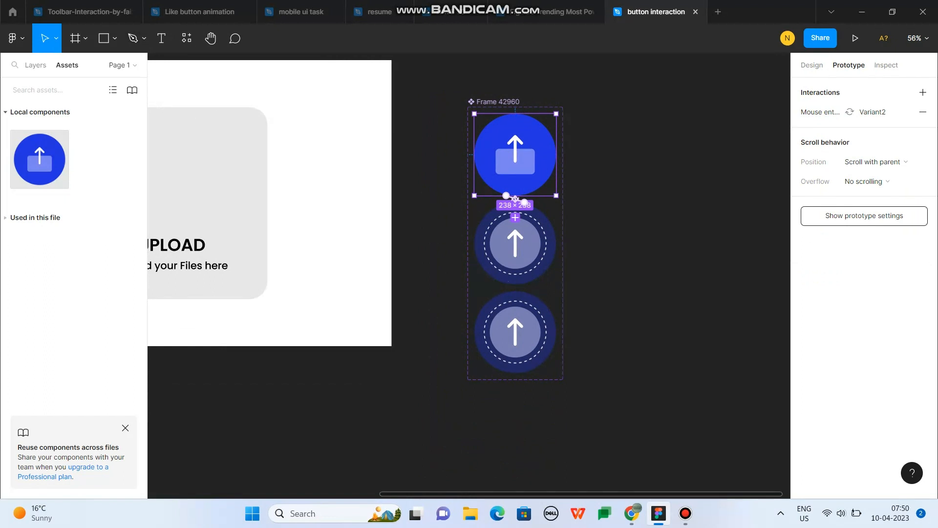
click(812, 65)
scroll(680, 156, down, 1)
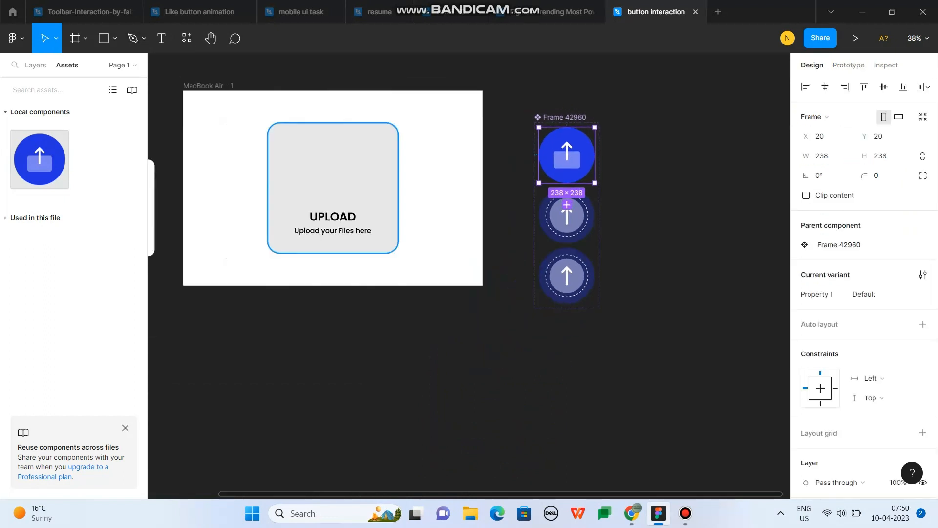
scroll(291, 135, up, 1)
scroll(299, 131, up, 1)
click(299, 134)
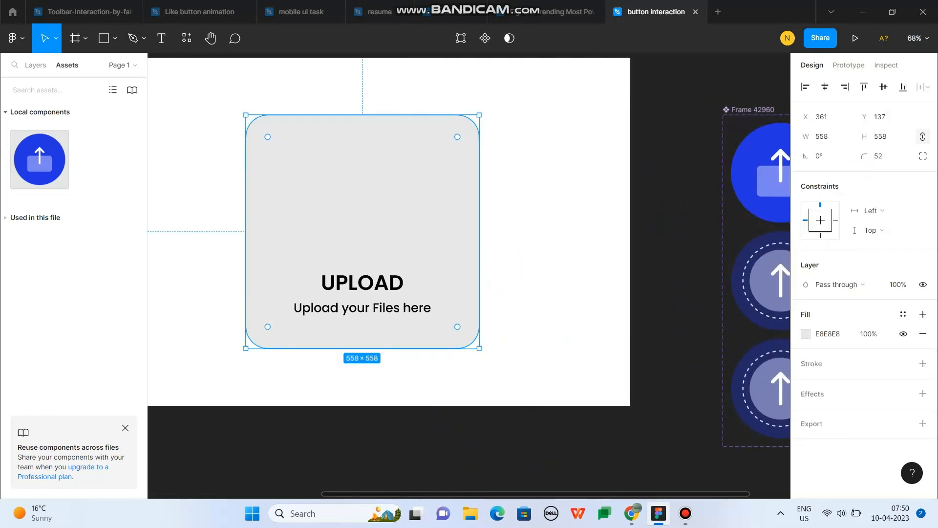
drag(39, 160, 363, 201)
Move the icon instance and the UPLOAD text group together slightly upward in the card
shift+click(363, 293)
drag(362, 294, 362, 291)
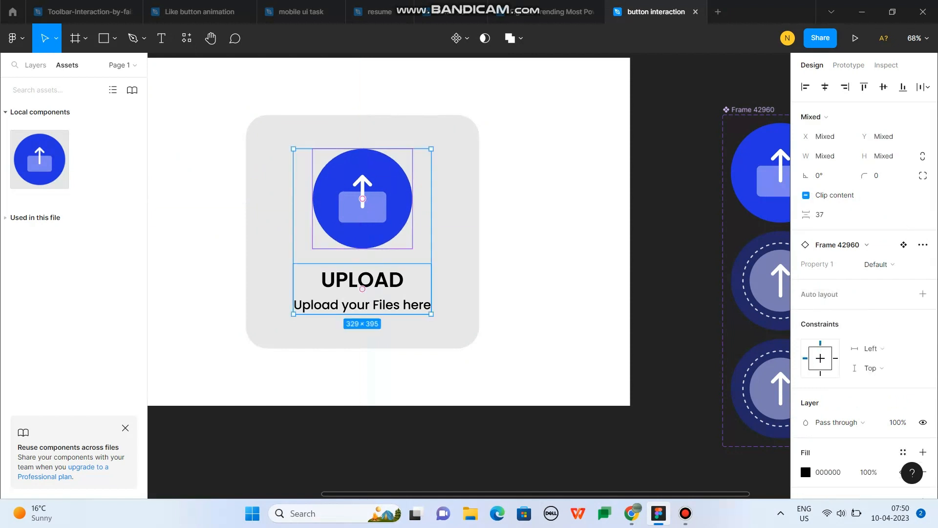
click(362, 290)
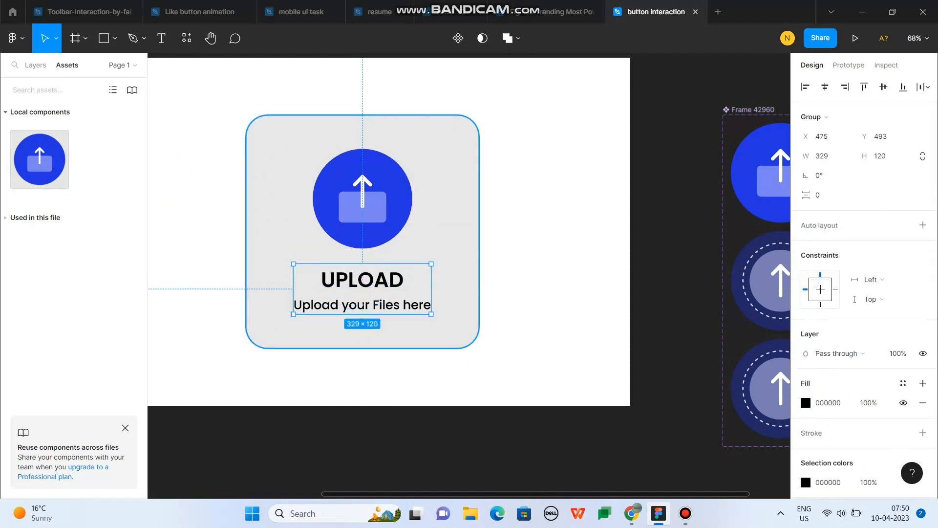
Centre the icon instance and the UPLOAD text group together within the grey card
shift+click(363, 198)
drag(363, 199, 362, 198)
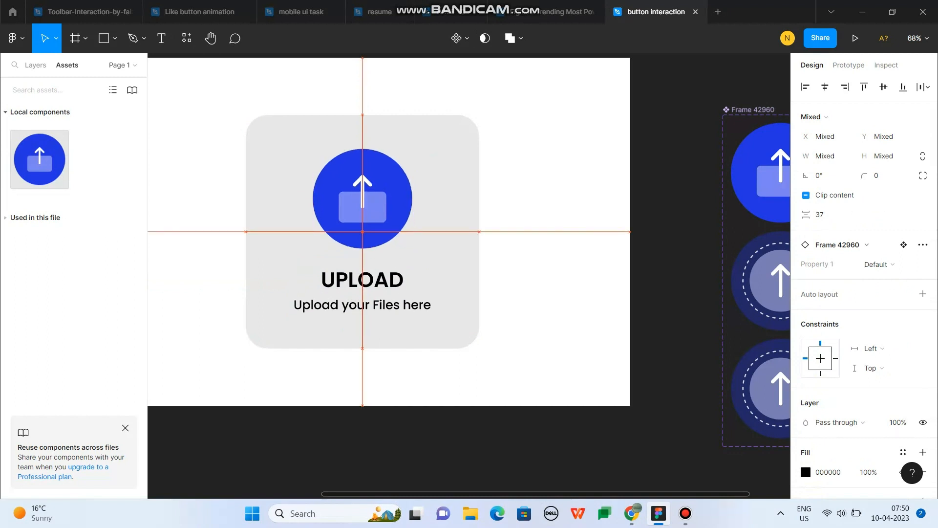
key(Escape)
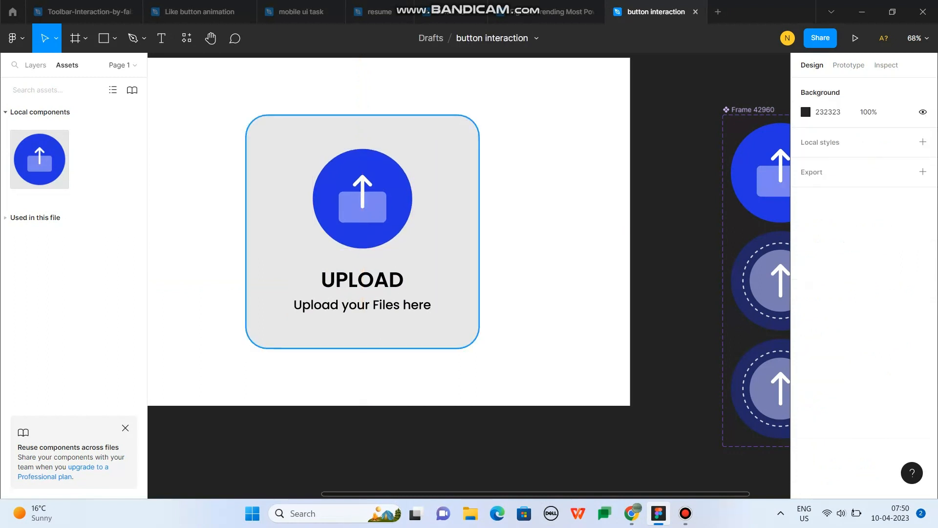
Set the second variant's After delay interaction to Variant3 to a delay of 500 ms
scroll(439, 291, down, 1)
click(530, 274)
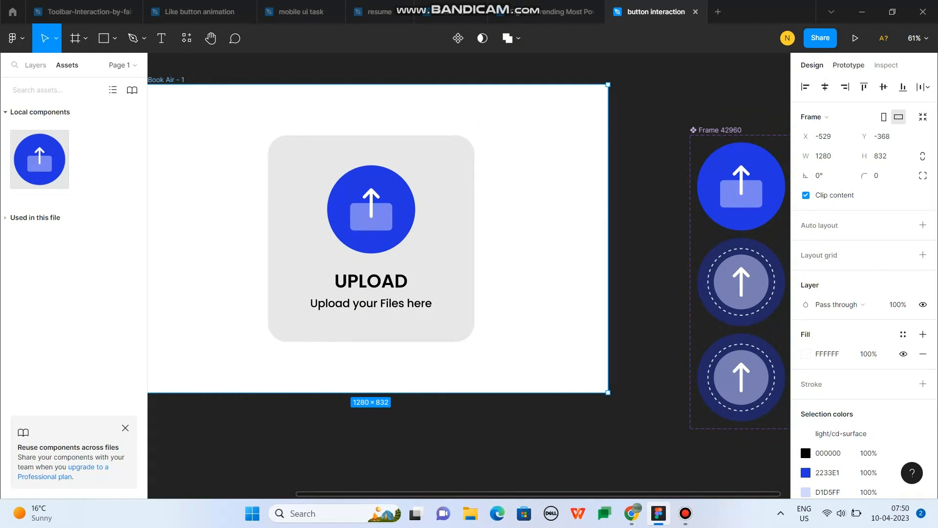
click(849, 65)
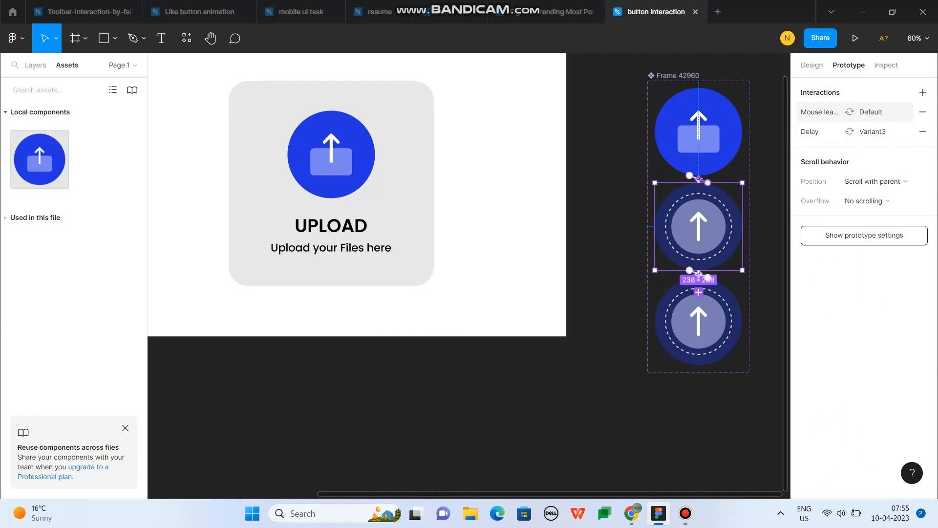
click(826, 112)
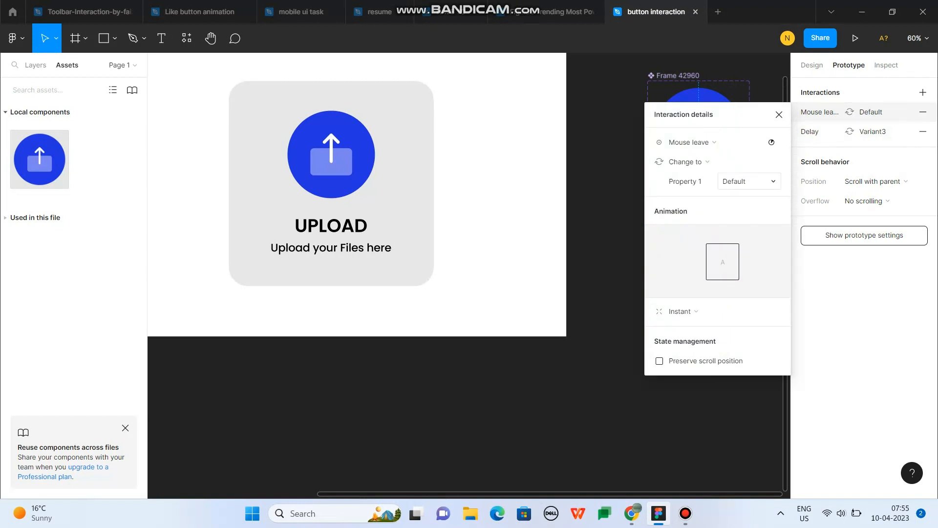
click(830, 131)
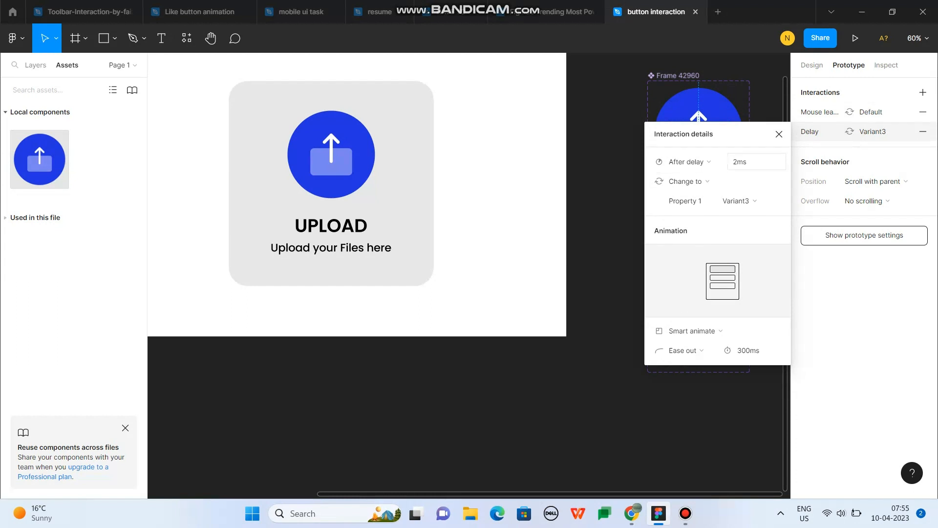
click(743, 162)
text(500)
key(Return)
Set the Smart animate duration of the second variant's delay interaction to 2000 ms
click(747, 351)
double_click(747, 350)
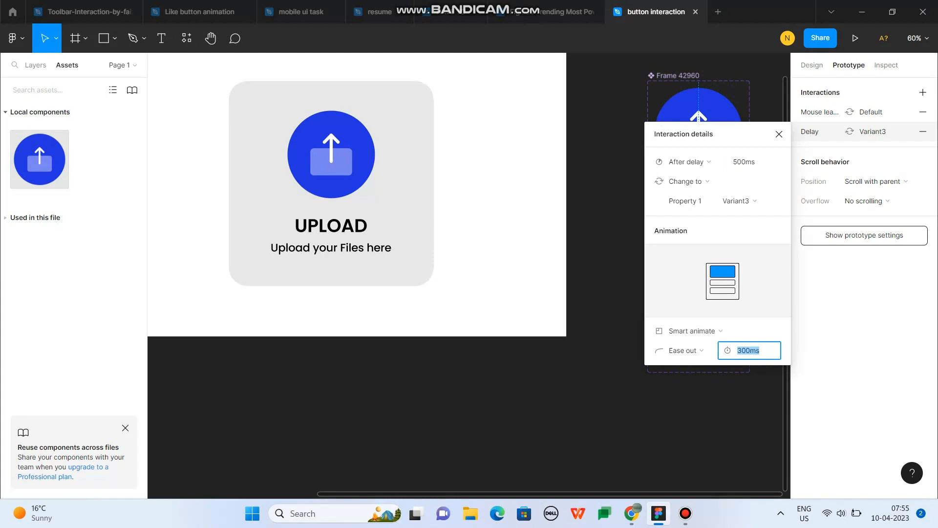
text(2)
text(000)
key(Return)
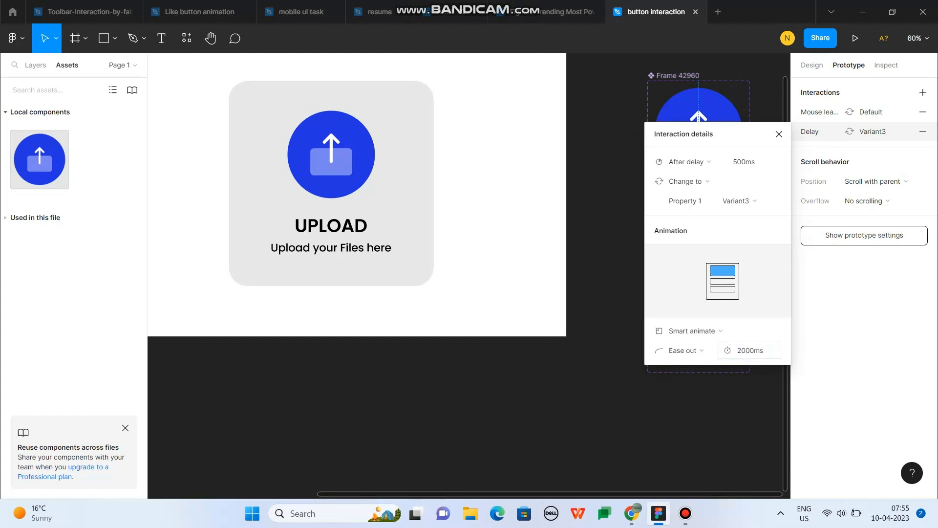
Change the second variant's Smart animate duration to 3000 ms and reopen its delay interaction to check it
click(748, 350)
click(742, 351)
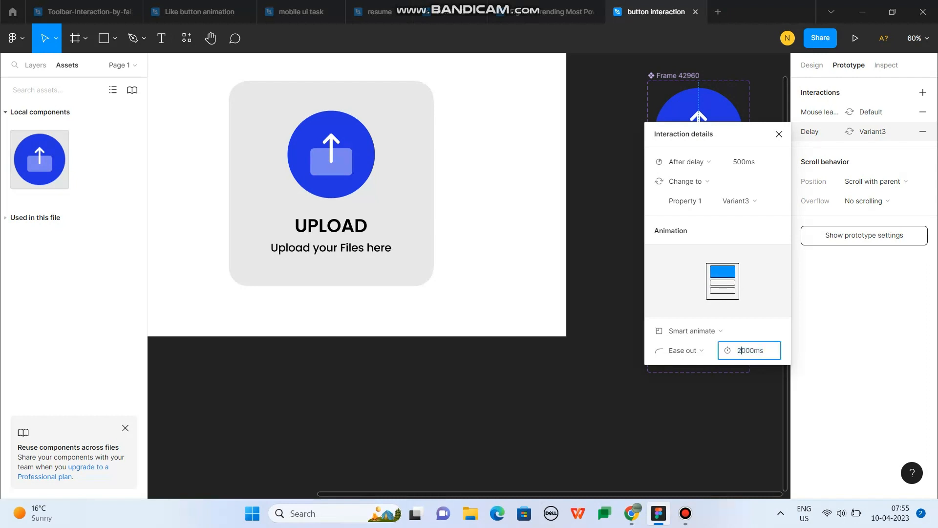
key(BackSpace)
text(3)
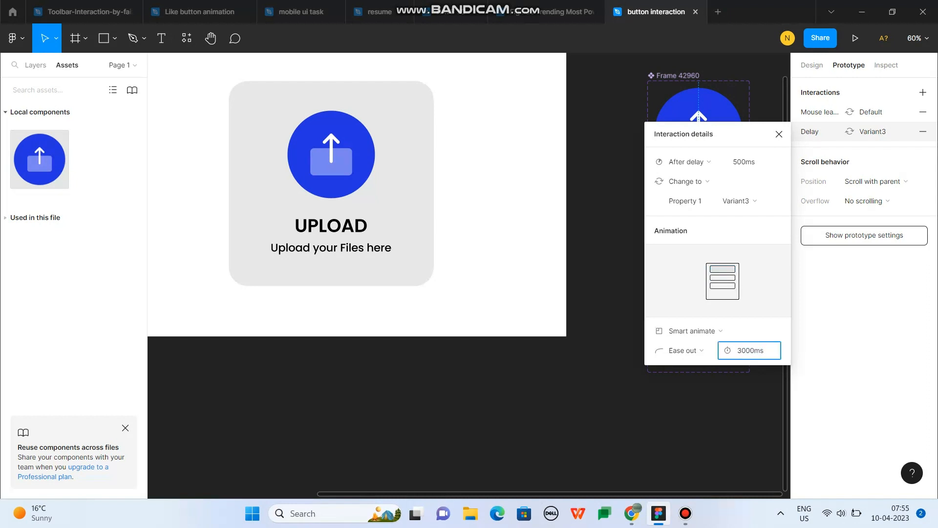
key(Return)
key(Escape)
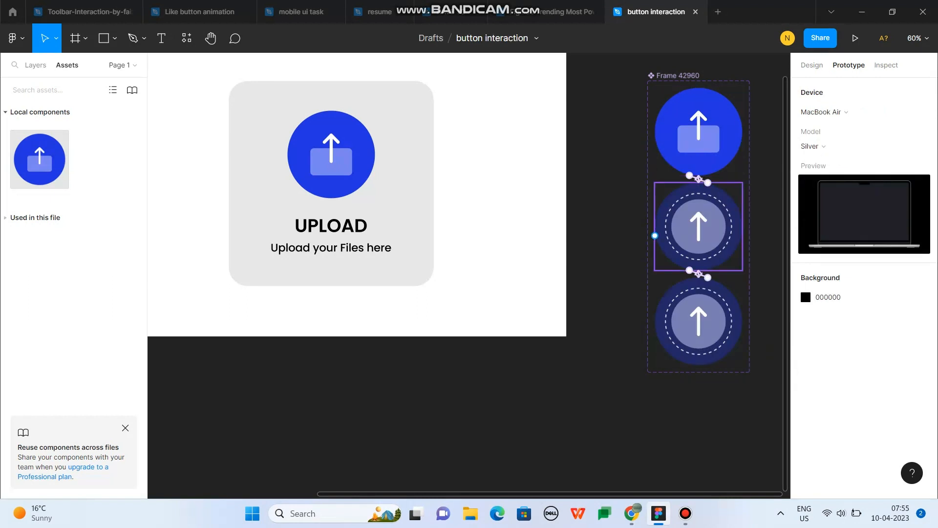
click(699, 268)
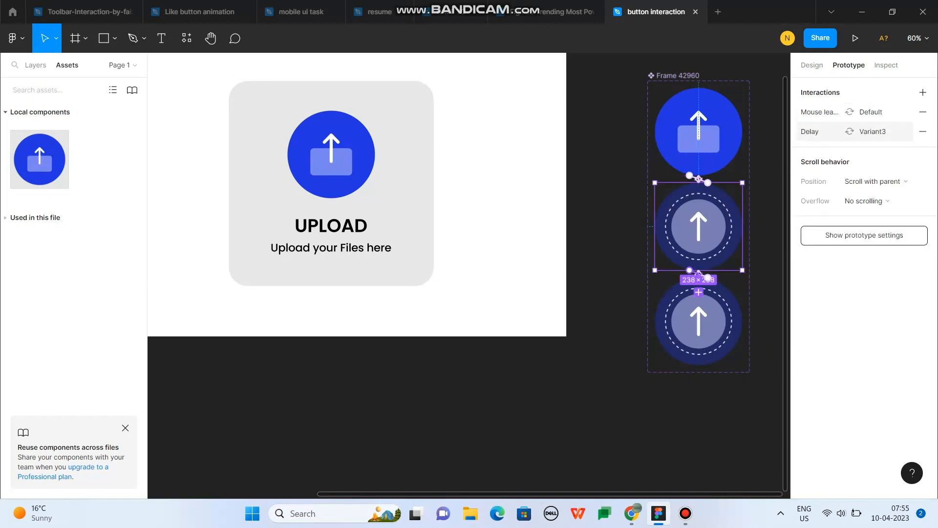
click(821, 132)
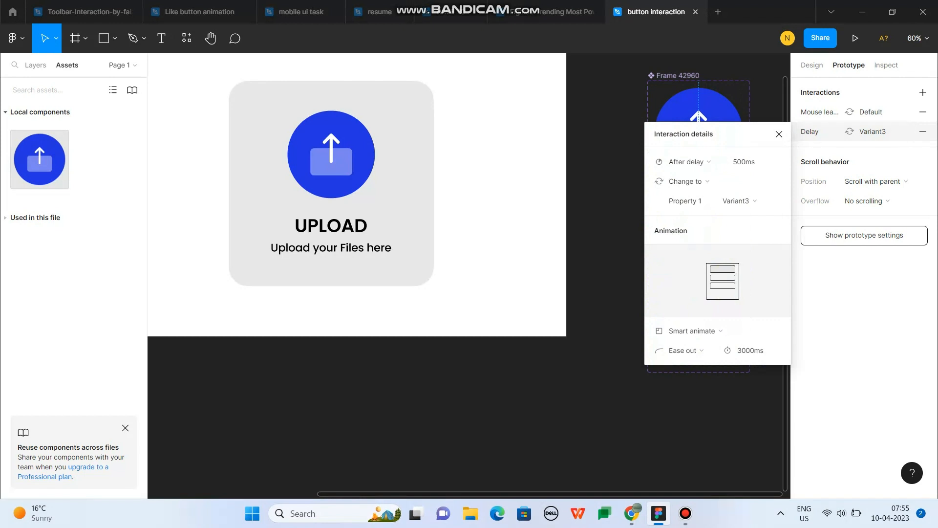
Set the Smart animate duration of the third variant's delay interaction to Variant2 to 3000 ms
click(699, 403)
click(699, 321)
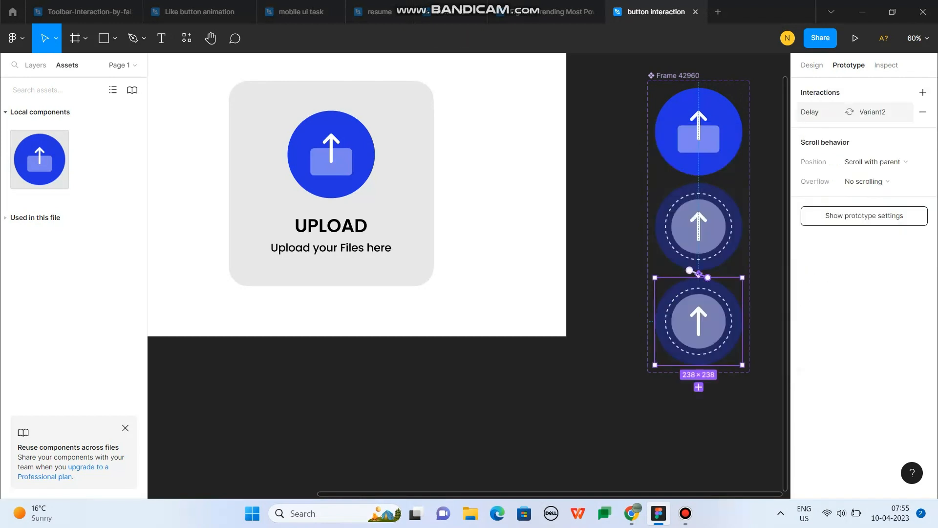
click(821, 112)
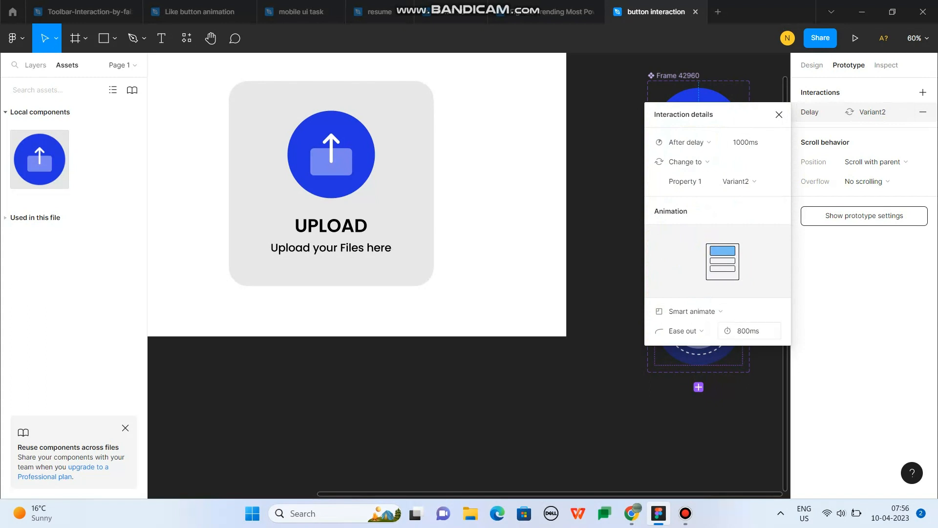
click(749, 331)
text(3000)
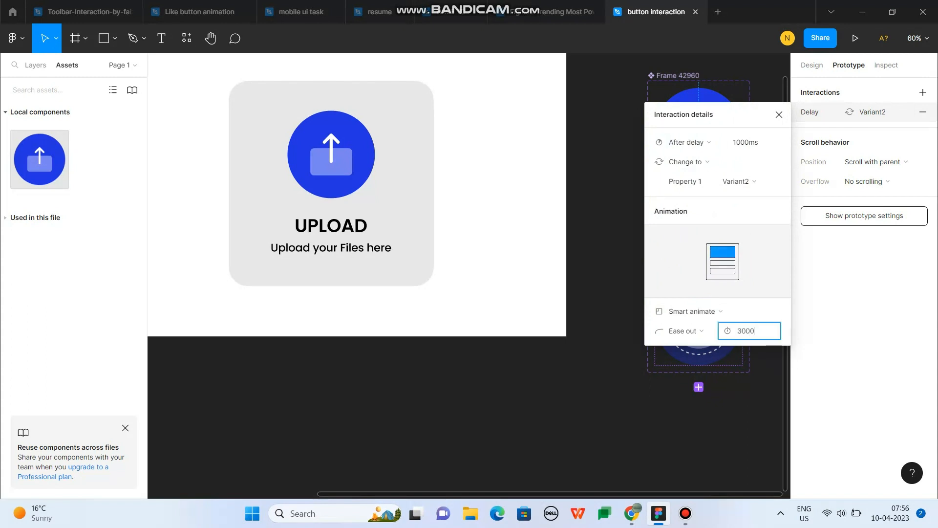
key(Return)
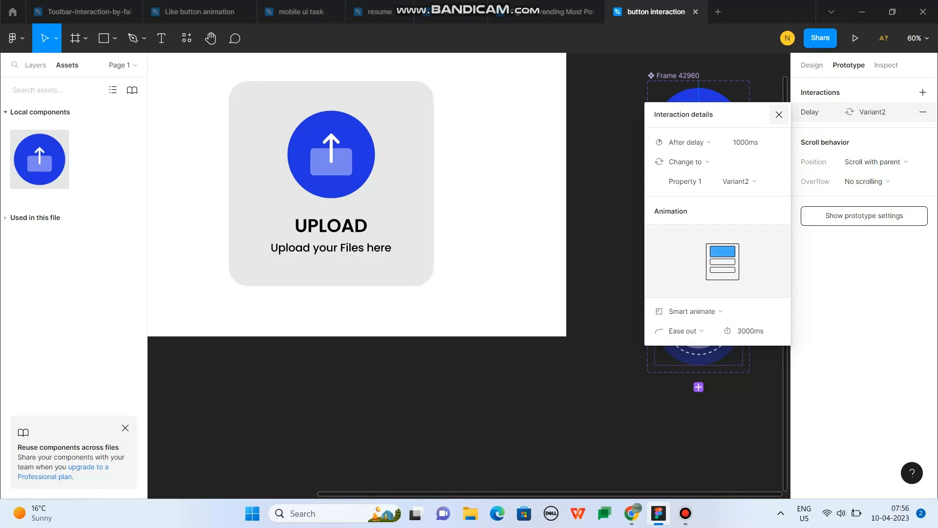
key(Escape)
Select the MacBook Air - 1 frame and present it as a prototype
scroll(496, 222, down, 3)
scroll(484, 208, down, 3)
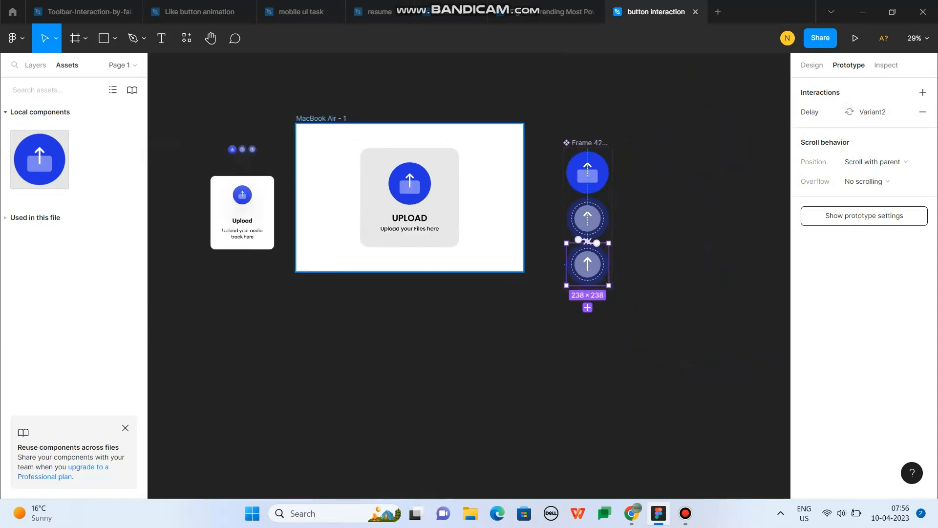
click(331, 119)
click(855, 38)
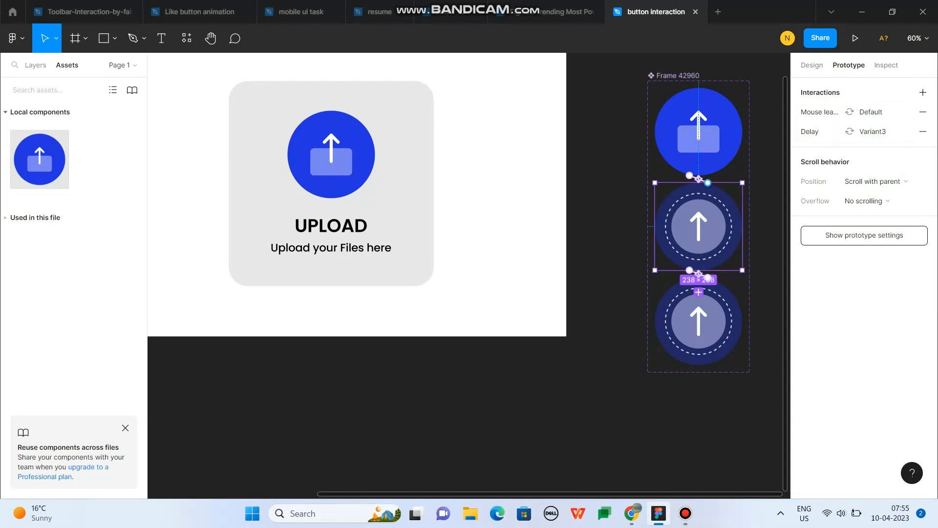
Set the delay of the second variant's After delay interaction to Variant3 to 500 ms
click(821, 112)
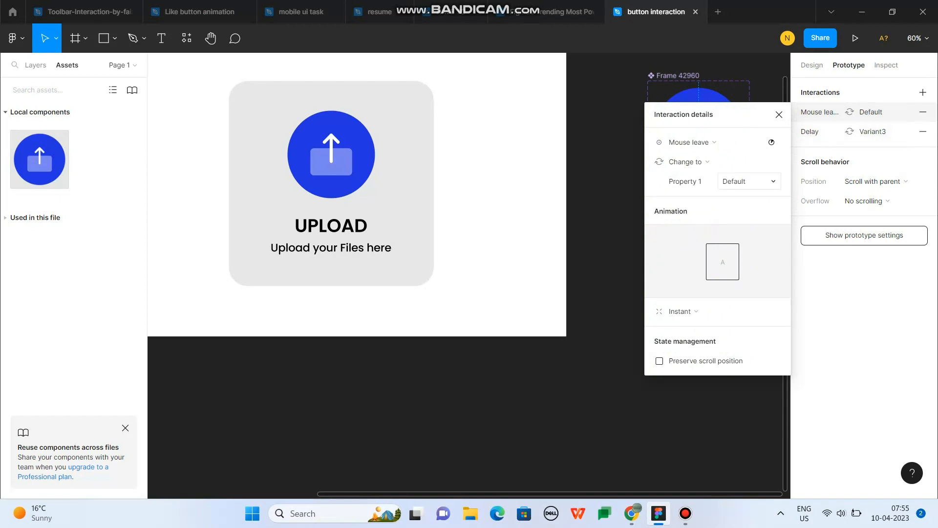
click(821, 131)
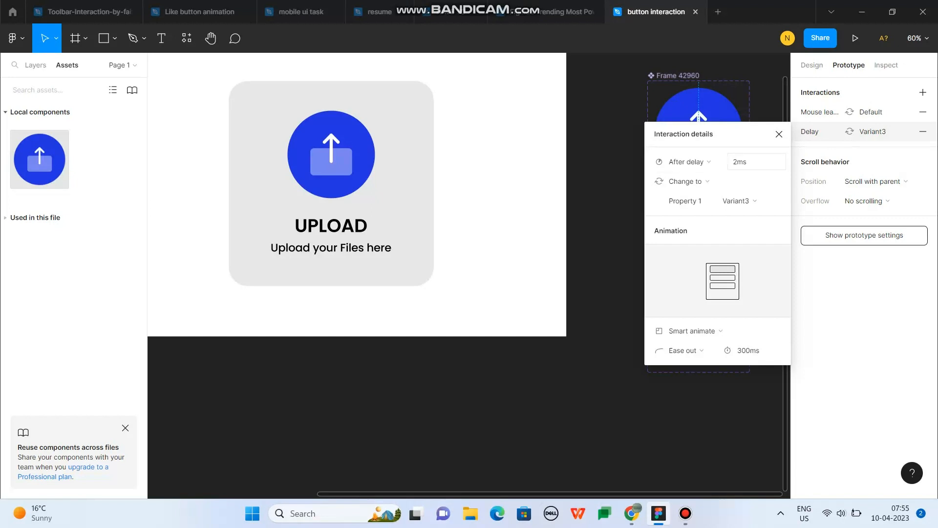
click(743, 162)
text(500)
key(Return)
Set the Smart animate duration of this Variant3 transition to 2000 ms
click(748, 351)
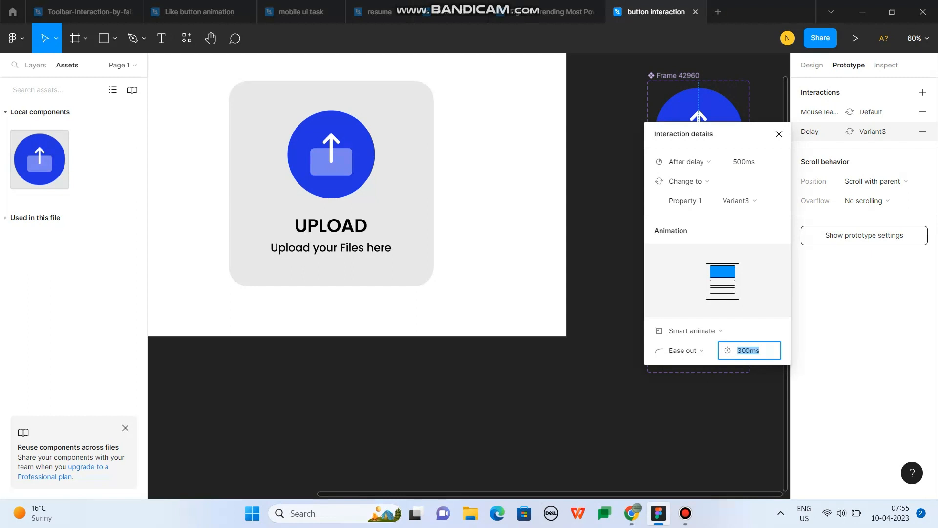
text(2s)
key(Return)
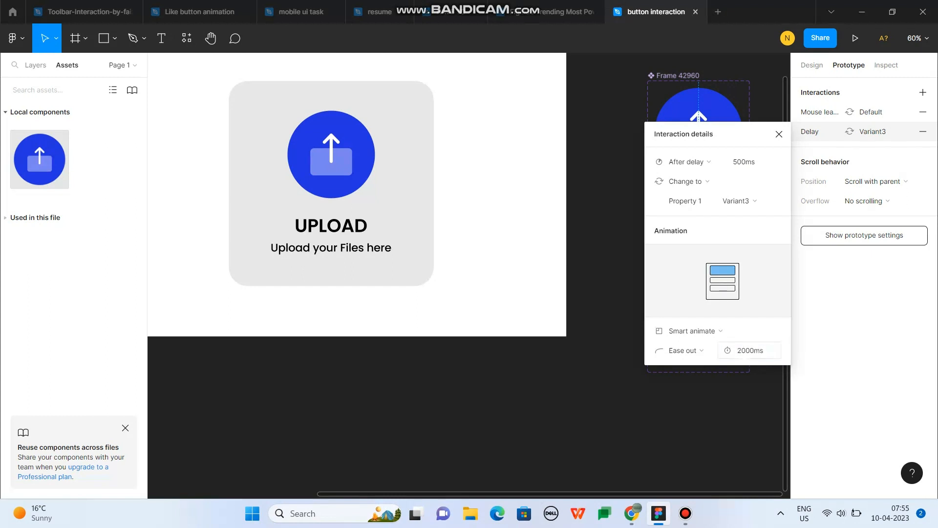
key(Return)
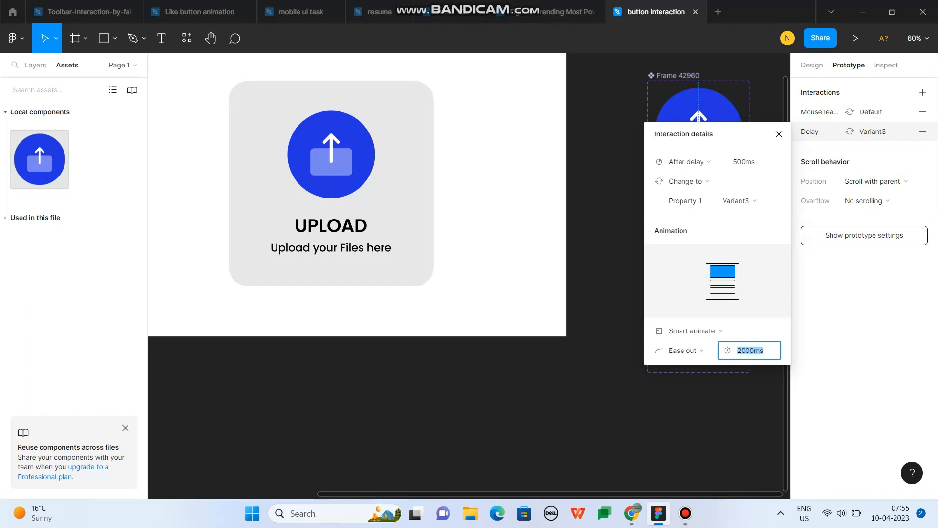
Raise the Variant3 transition's Smart animate duration to 3000 ms and reopen the interaction to check it
click(742, 350)
key(BackSpace)
text(3)
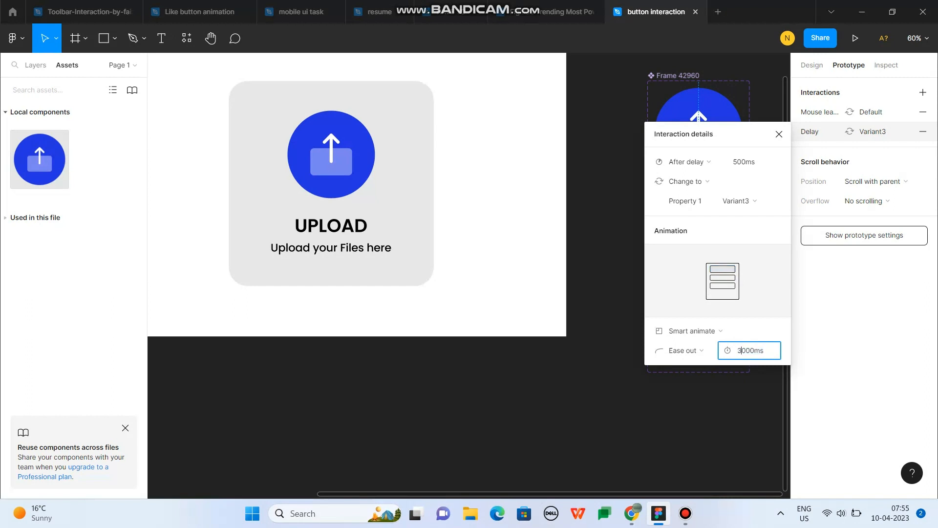
key(Return)
key(Escape)
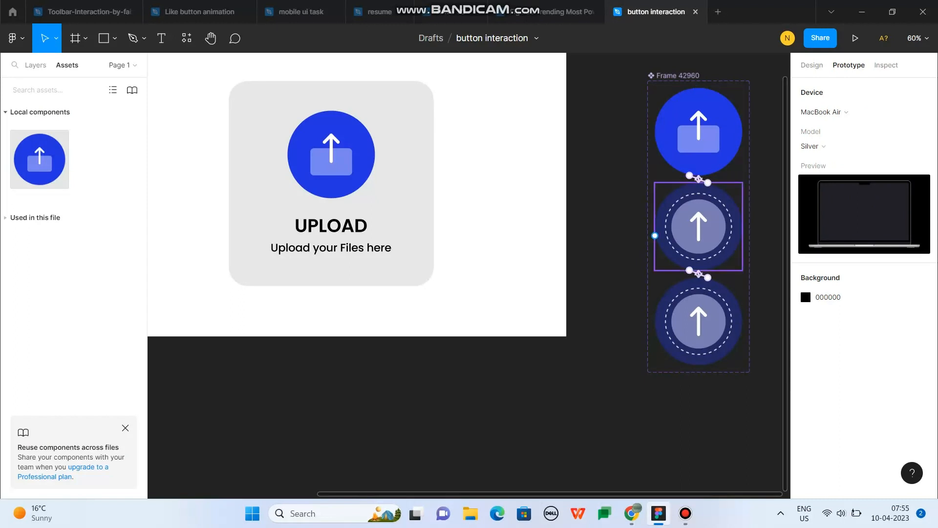
click(699, 266)
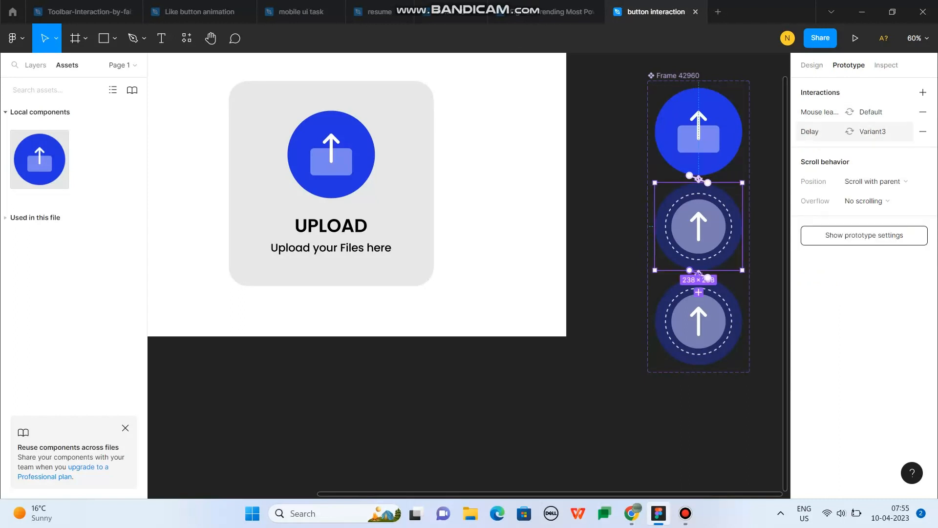
click(821, 131)
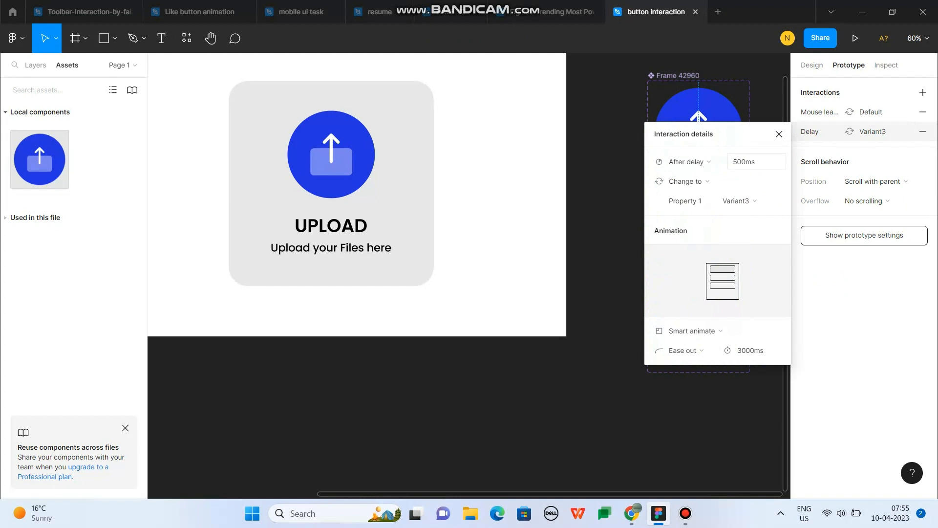
Set the third variant's Smart animate duration back to Variant2 to 3000 ms
click(765, 396)
click(703, 321)
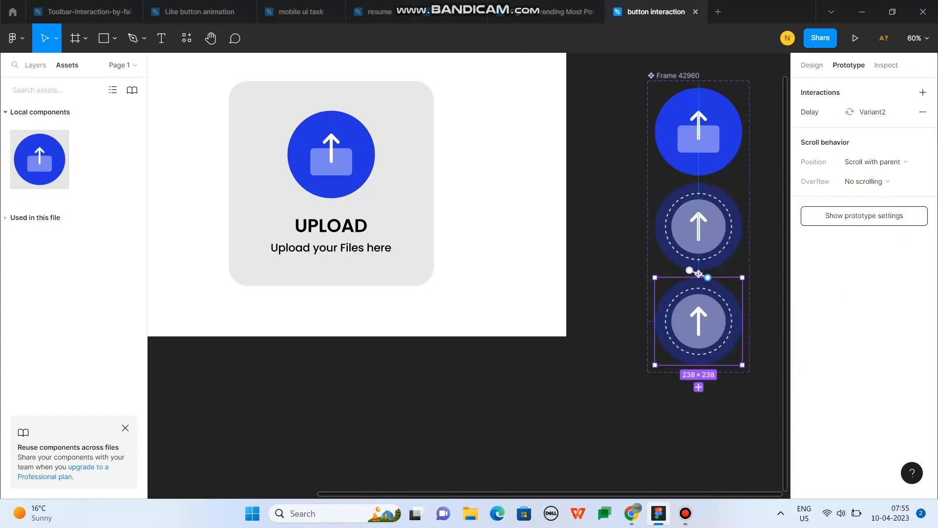
click(821, 112)
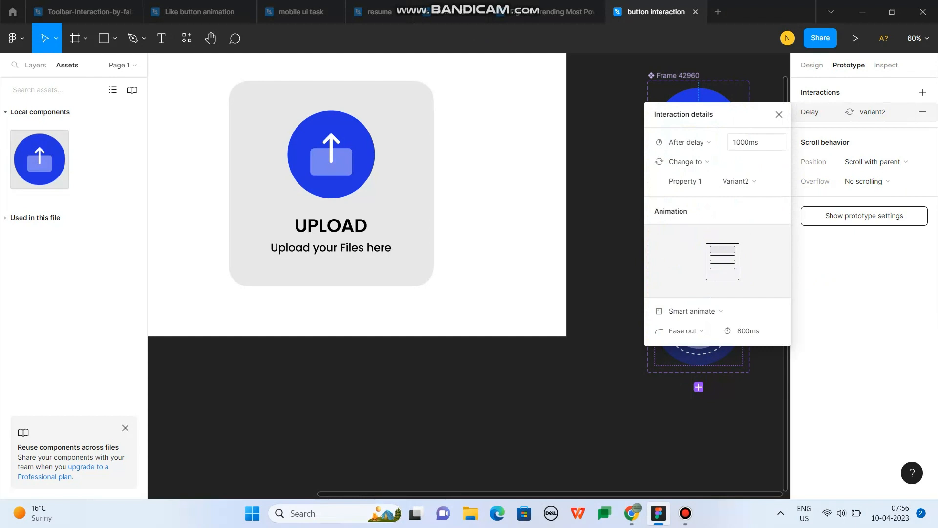
click(749, 331)
text(3000)
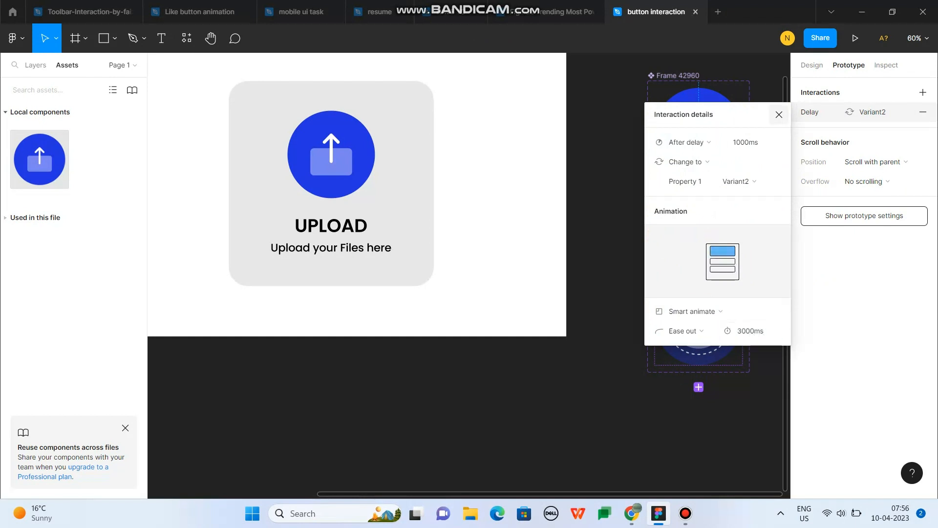
key(Escape)
Present the MacBook Air - 1 frame as a prototype to test the upload button animation
scroll(483, 210, down, 3)
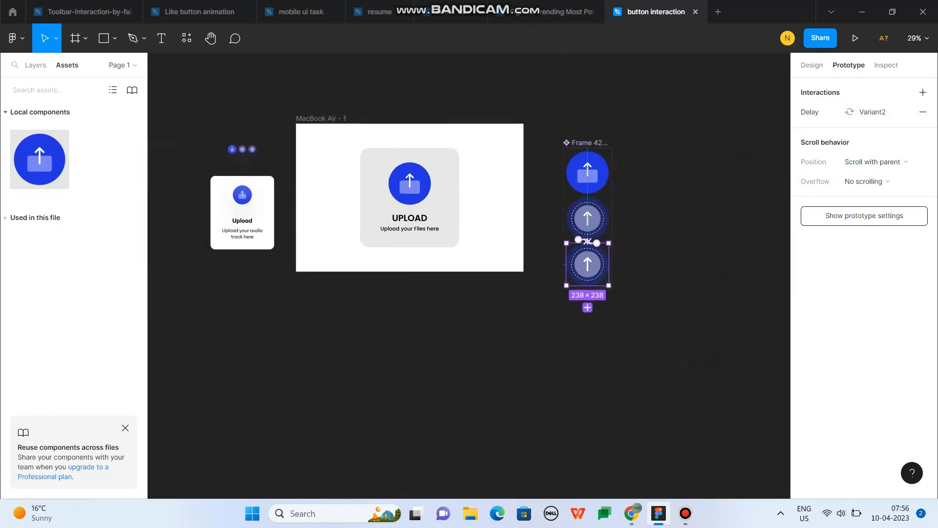
click(321, 118)
click(855, 38)
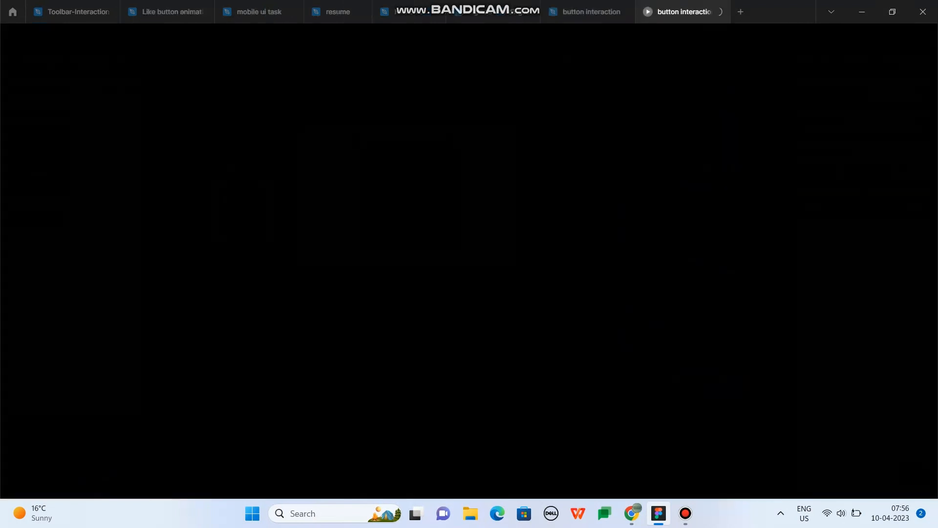